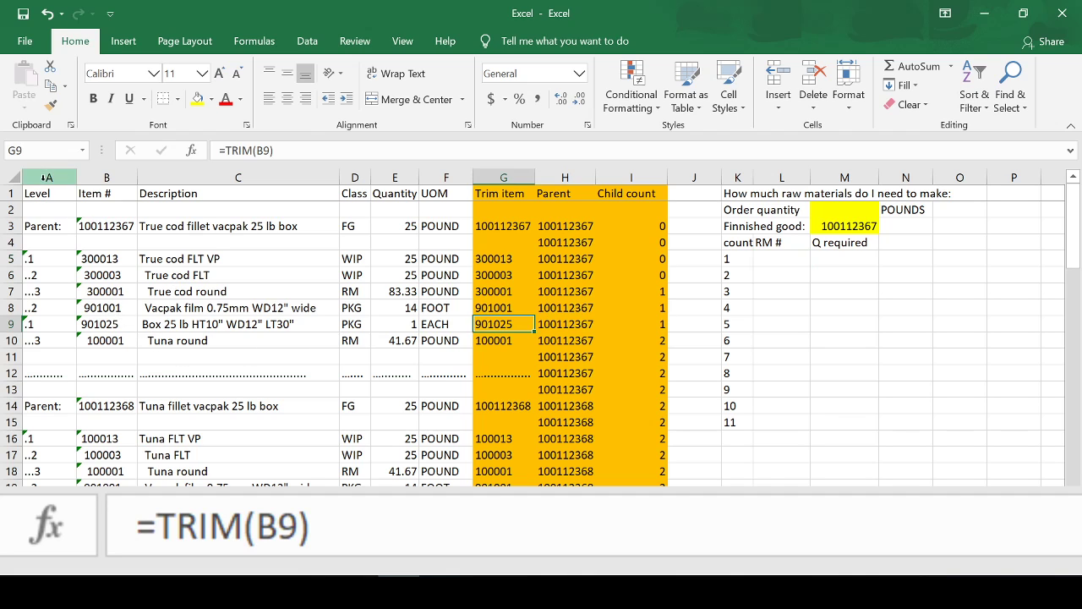
# Examine the bill-of-materials columns A to F, the Trim item, Parent and Child count formulas, and the finished good cell M3
pyautogui.moveTo(42, 178); pyautogui.dragTo(434, 209)
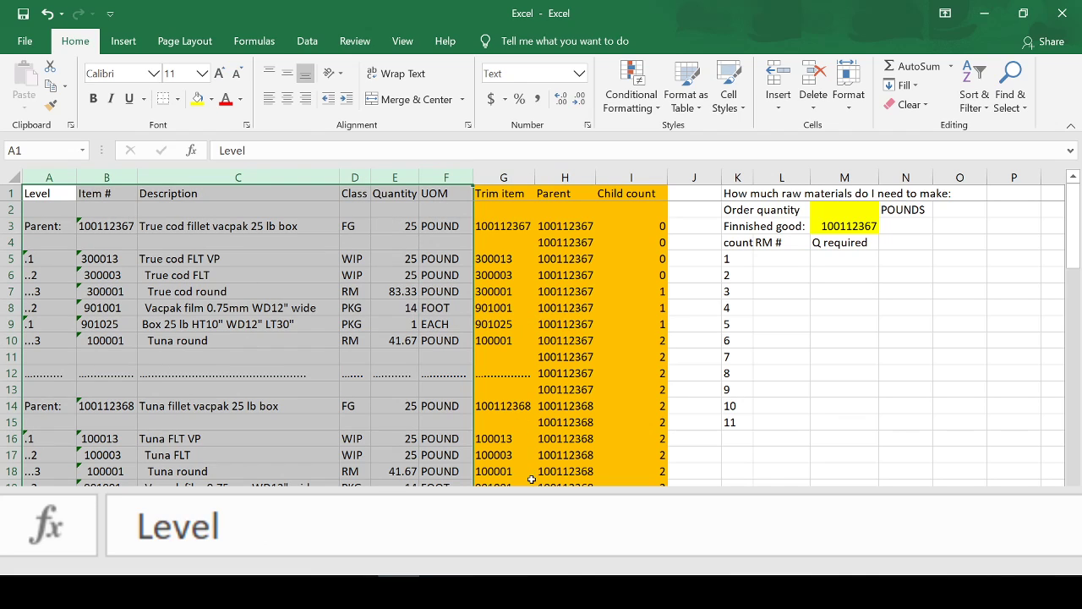
pyautogui.click(510, 325)
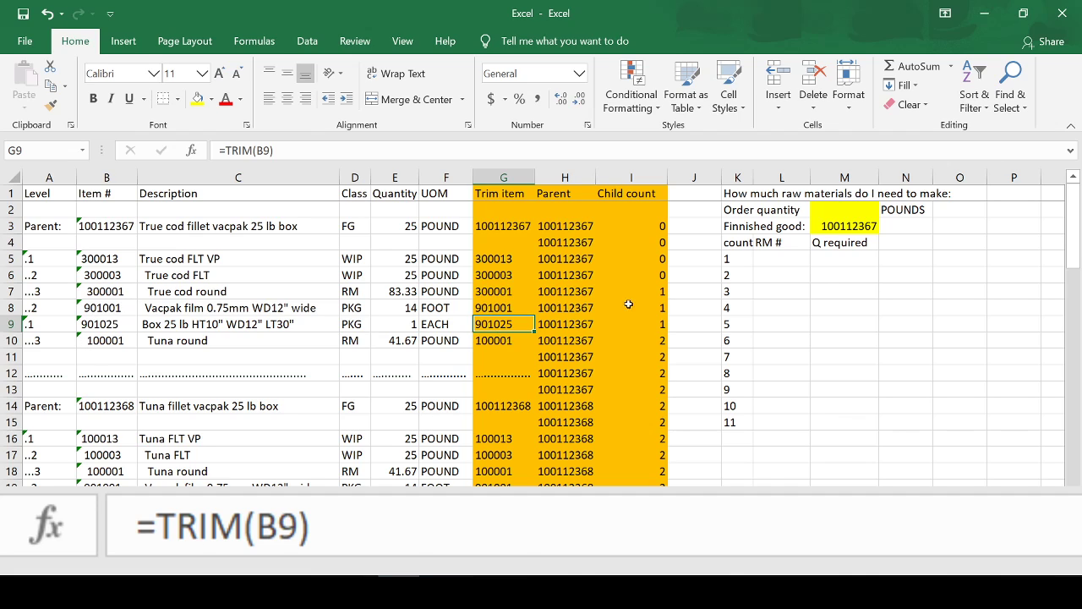
pyautogui.click(588, 325)
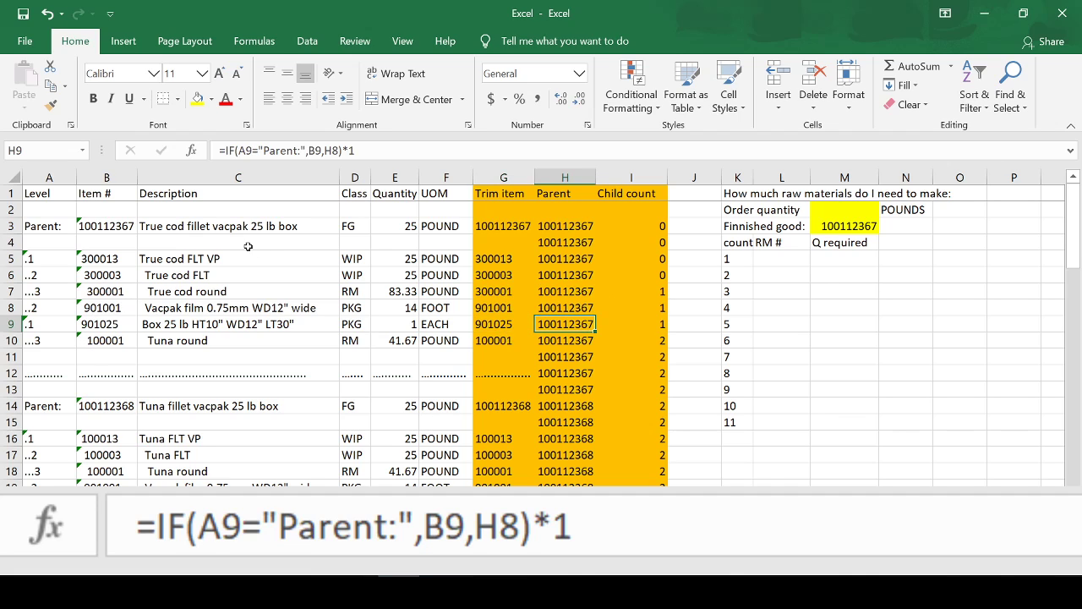
pyautogui.click(119, 230)
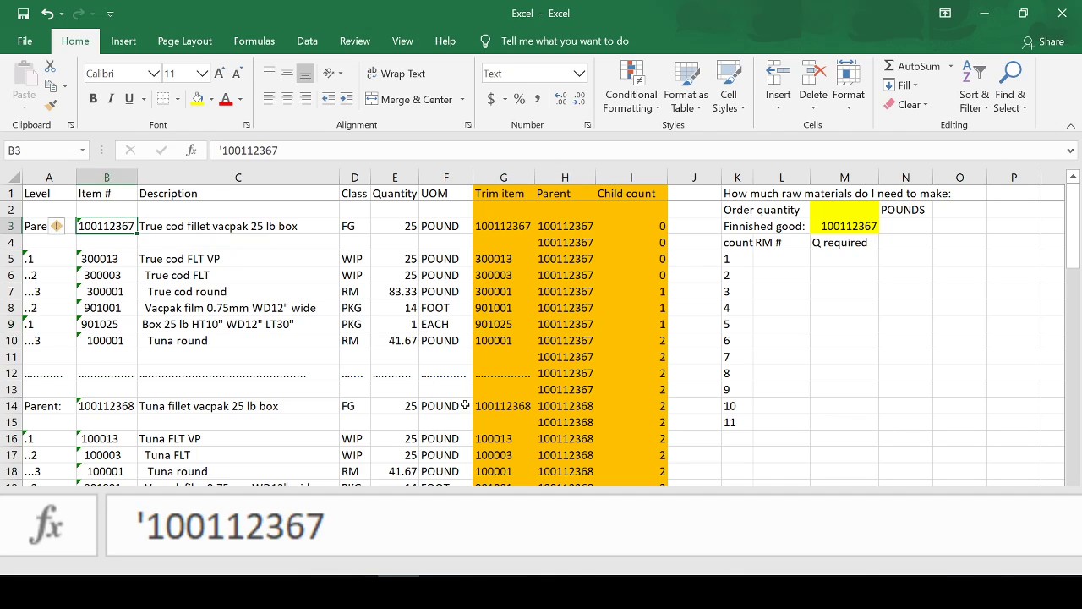
pyautogui.click(568, 471)
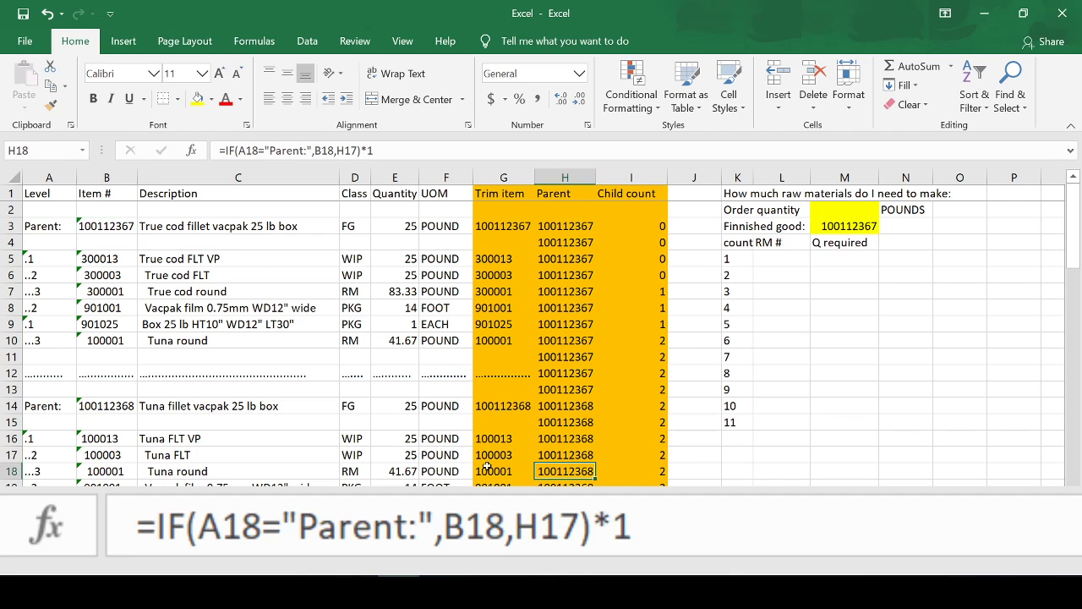
pyautogui.click(120, 409)
pyautogui.click(632, 277)
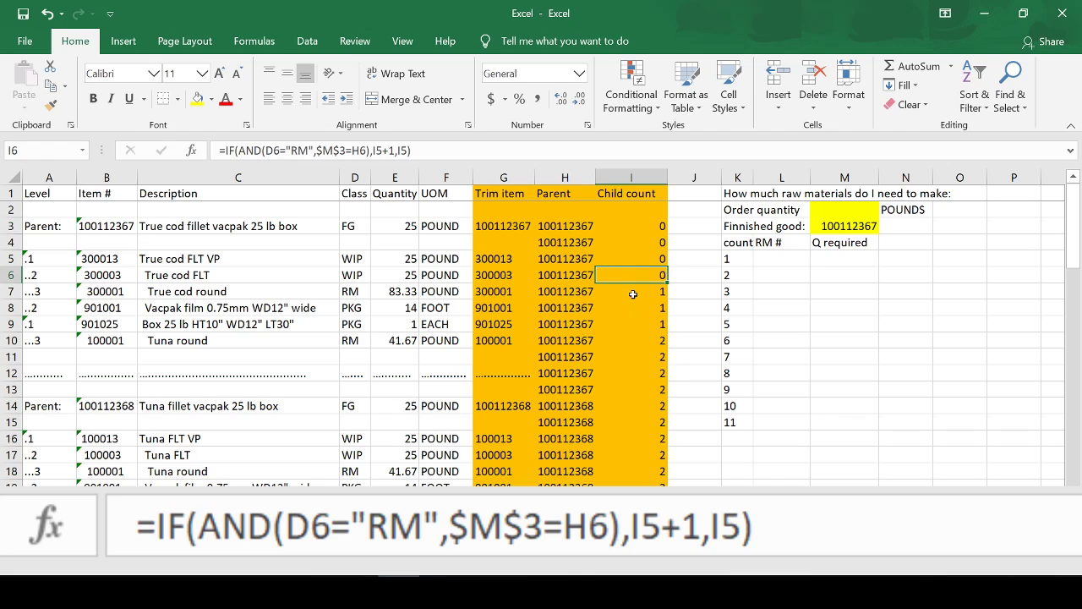
pyautogui.click(839, 231)
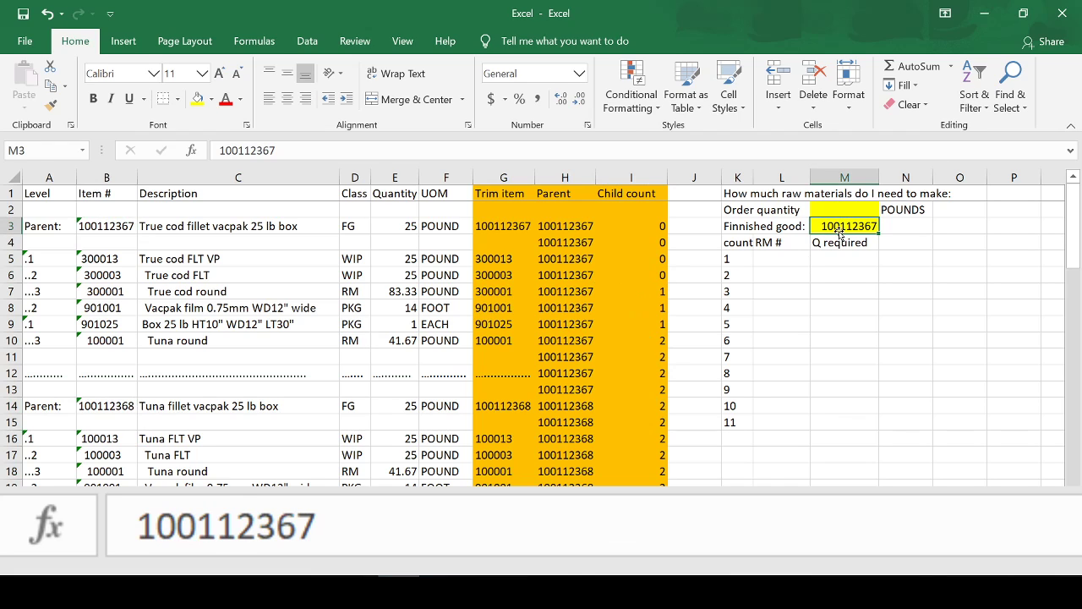
# Copy the parent number from H18 and paste it as a value into the finished good cell M3
pyautogui.click(550, 470)
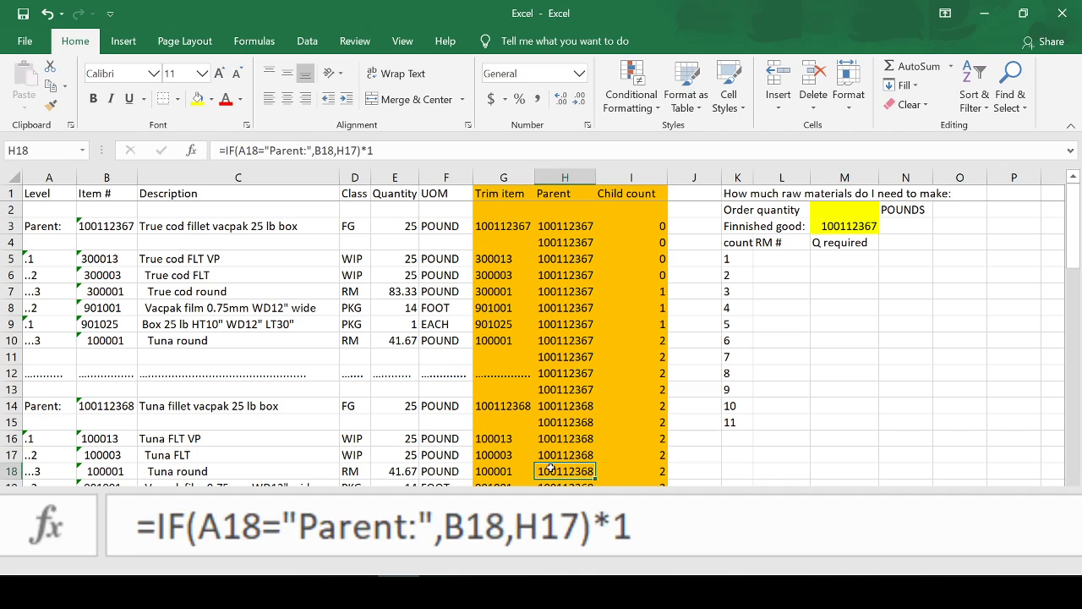
pyautogui.rightClick(550, 470)
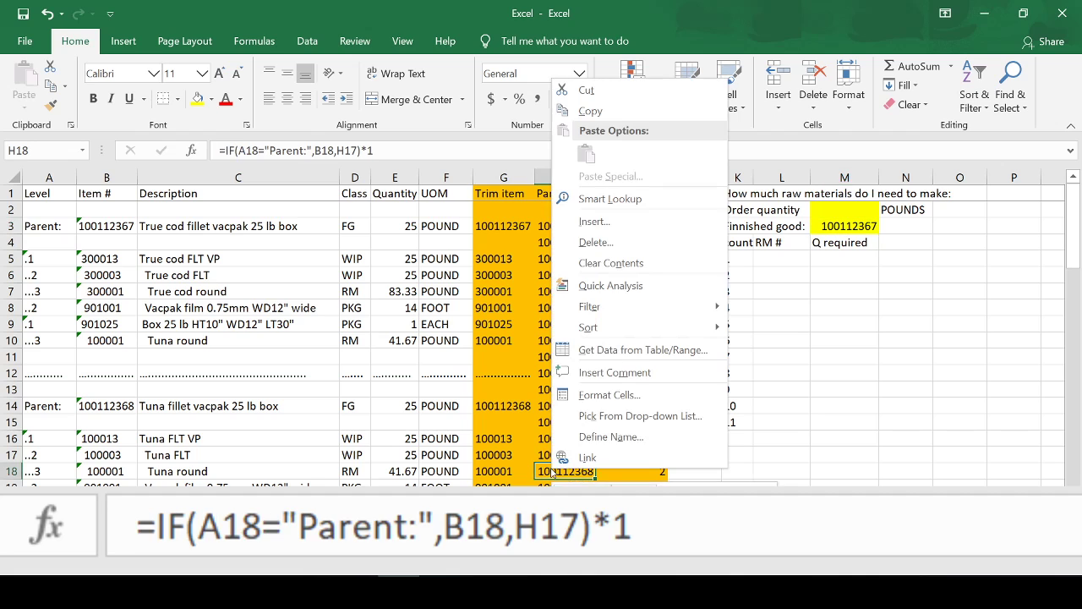
pyautogui.click(585, 111)
pyautogui.click(862, 229)
pyautogui.rightClick(854, 228)
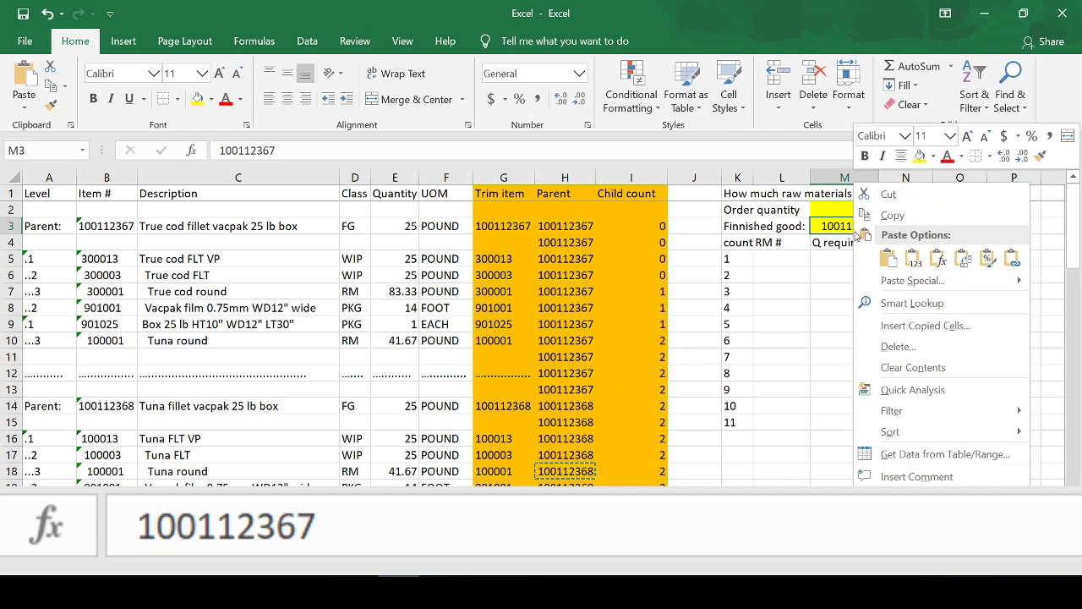
pyautogui.click(912, 260)
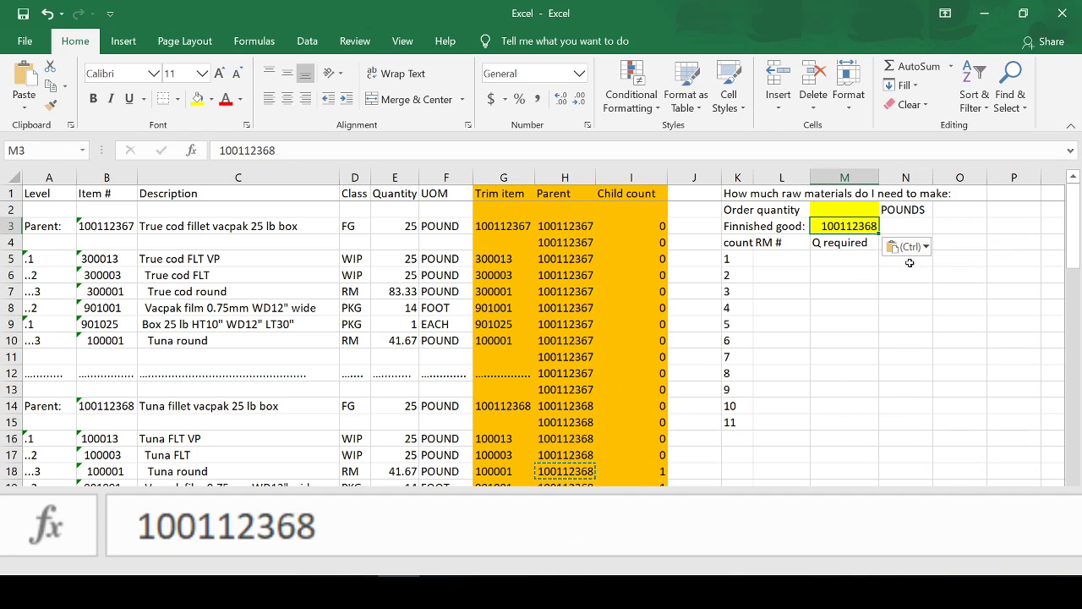
# Check the Child count formulas in I18 and I19, and undo the value paste in the finished good cell
pyautogui.click(654, 483)
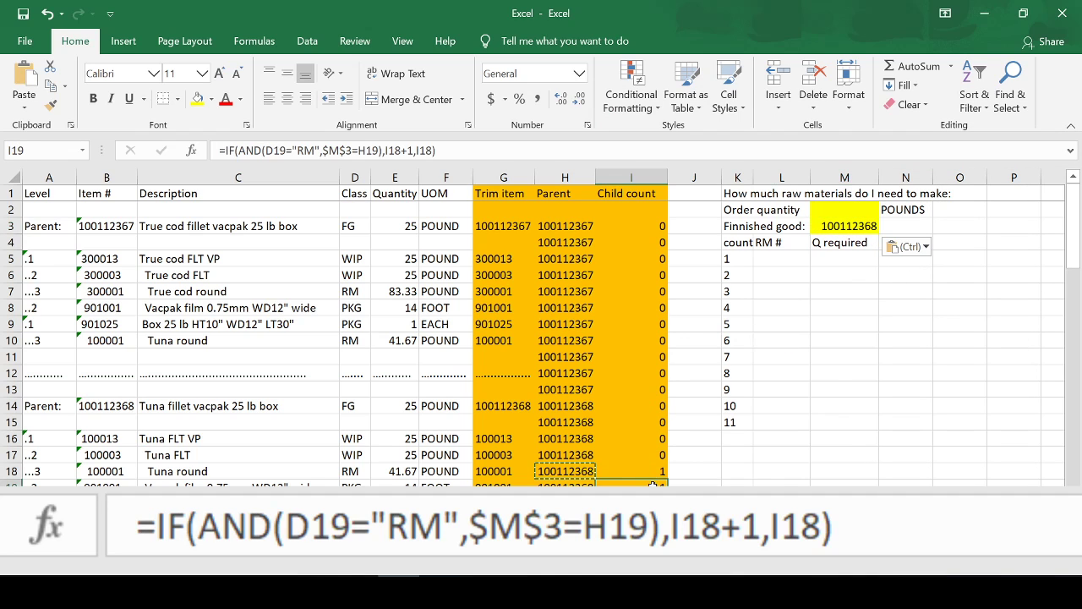
pyautogui.click(648, 472)
pyautogui.scroll(-1, 649, 474)
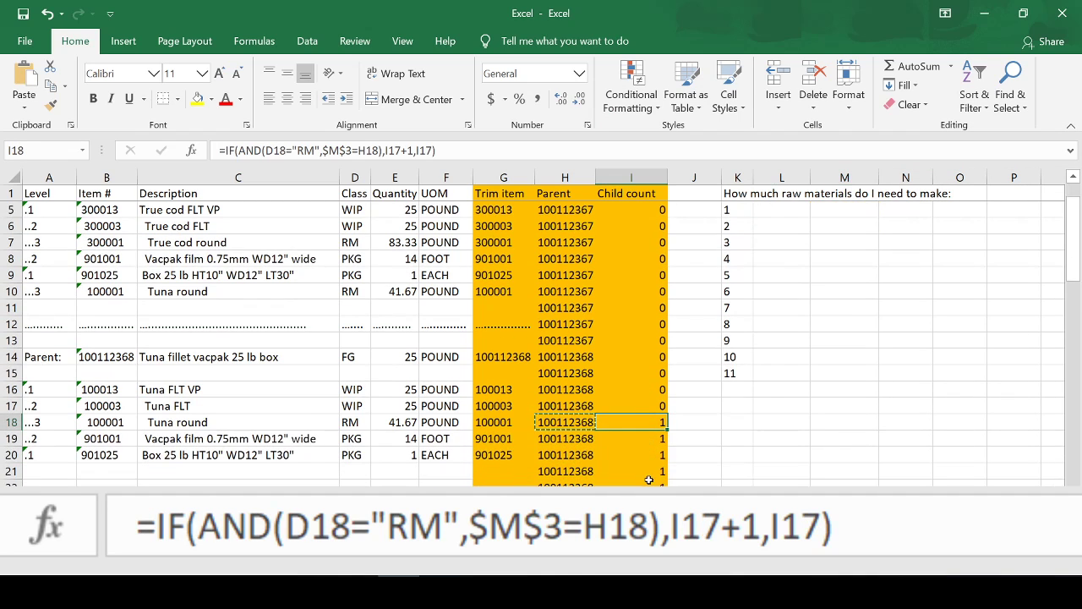
pyautogui.scroll(1, 649, 480)
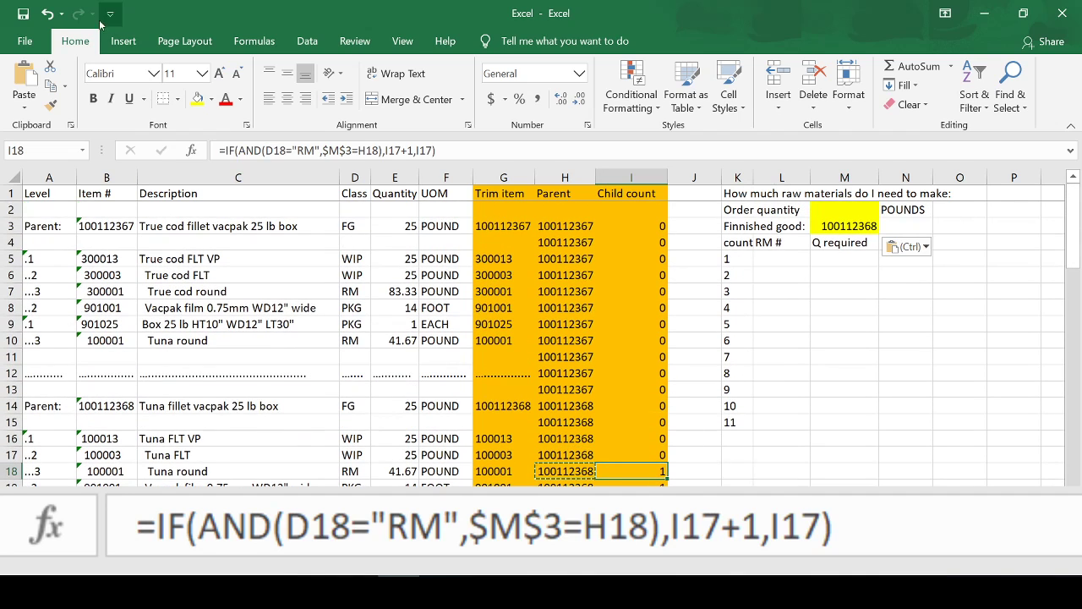
pyautogui.click(47, 13)
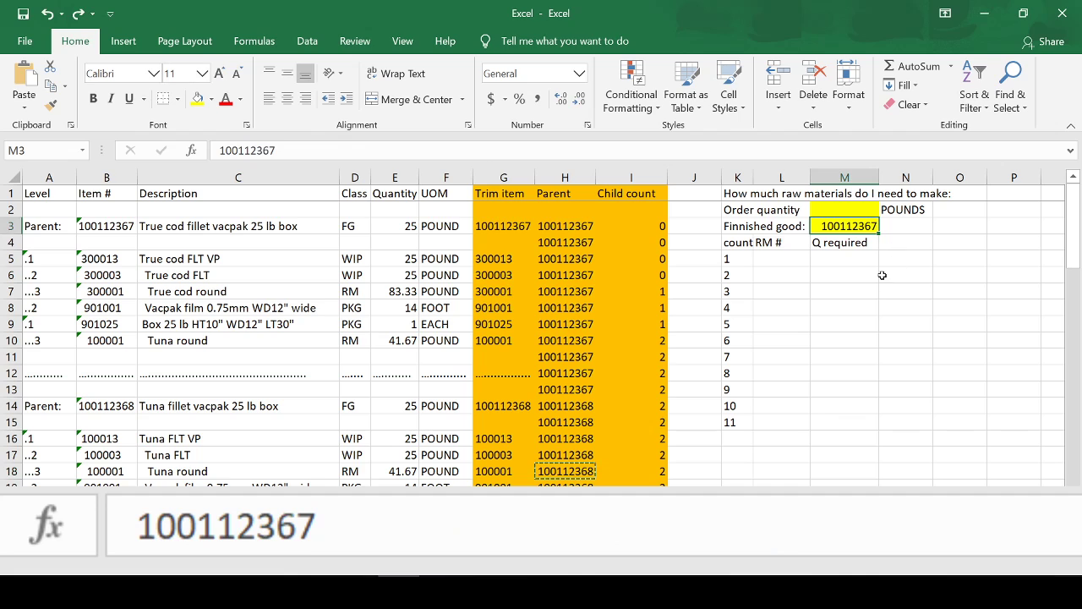
# Enter 500 as the order quantity in M2
pyautogui.click(836, 209)
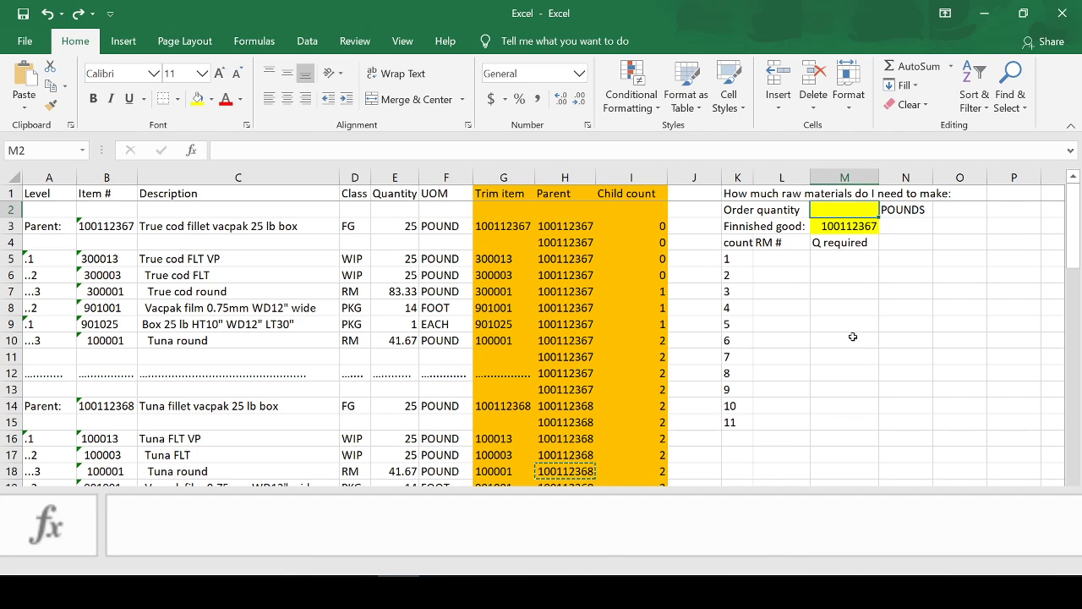
pyautogui.write('500')
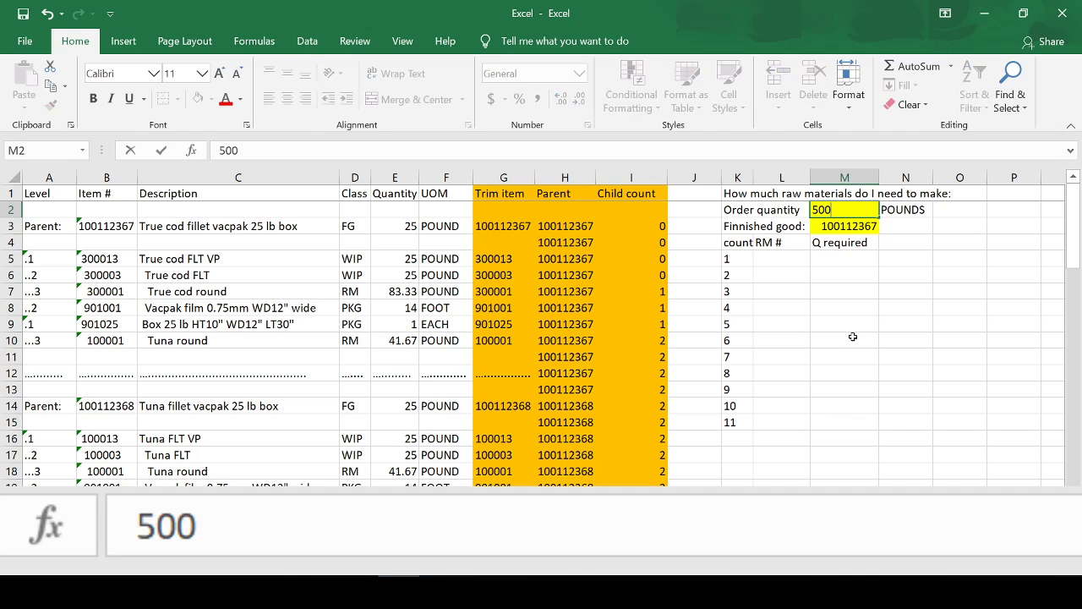
pyautogui.press('Return')
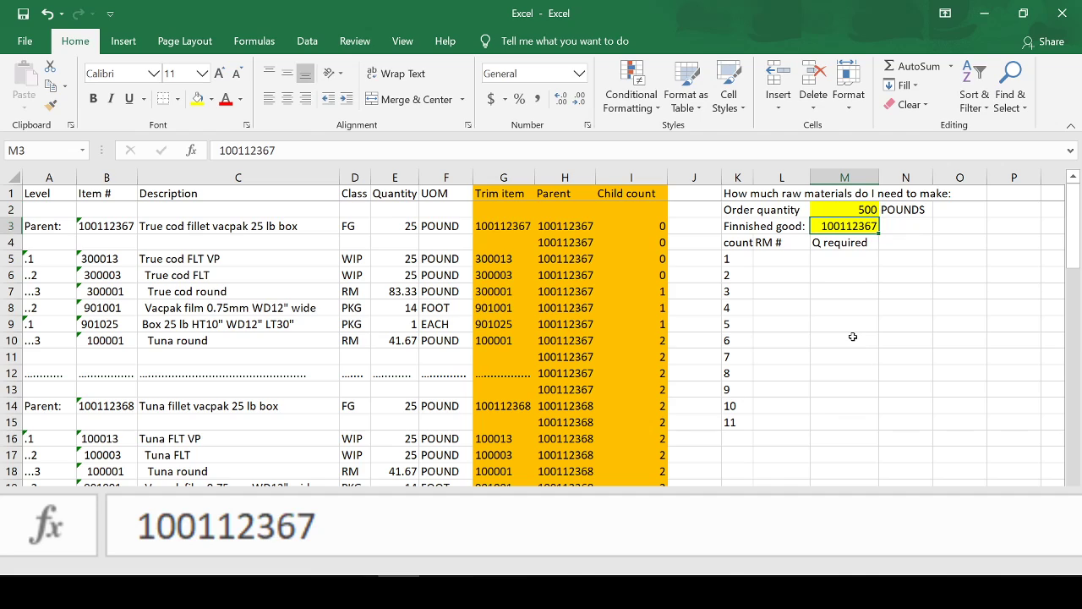
pyautogui.press('Return')
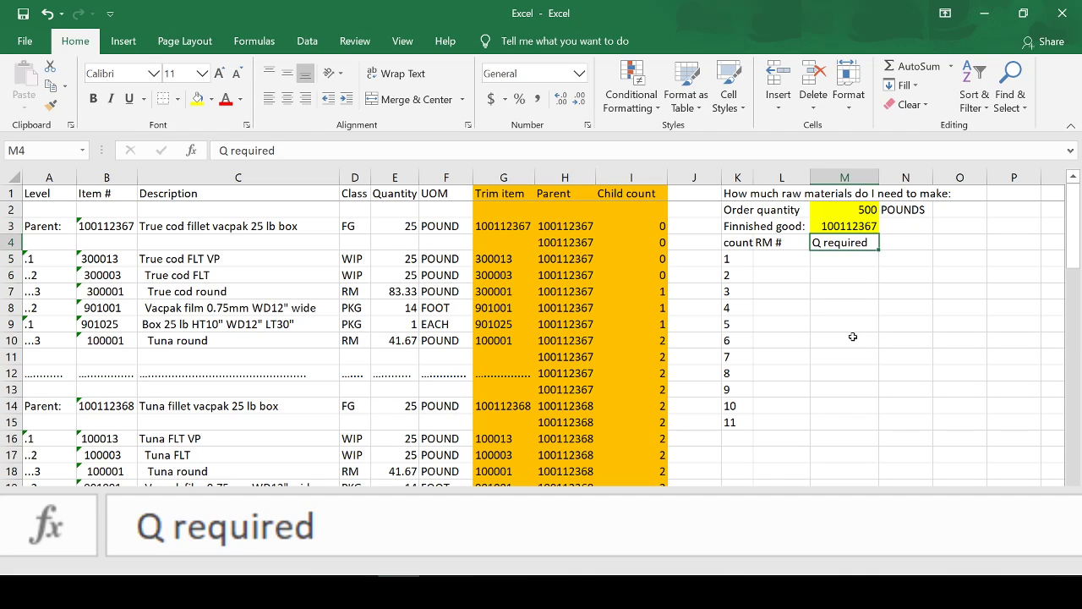
pyautogui.press('Up')
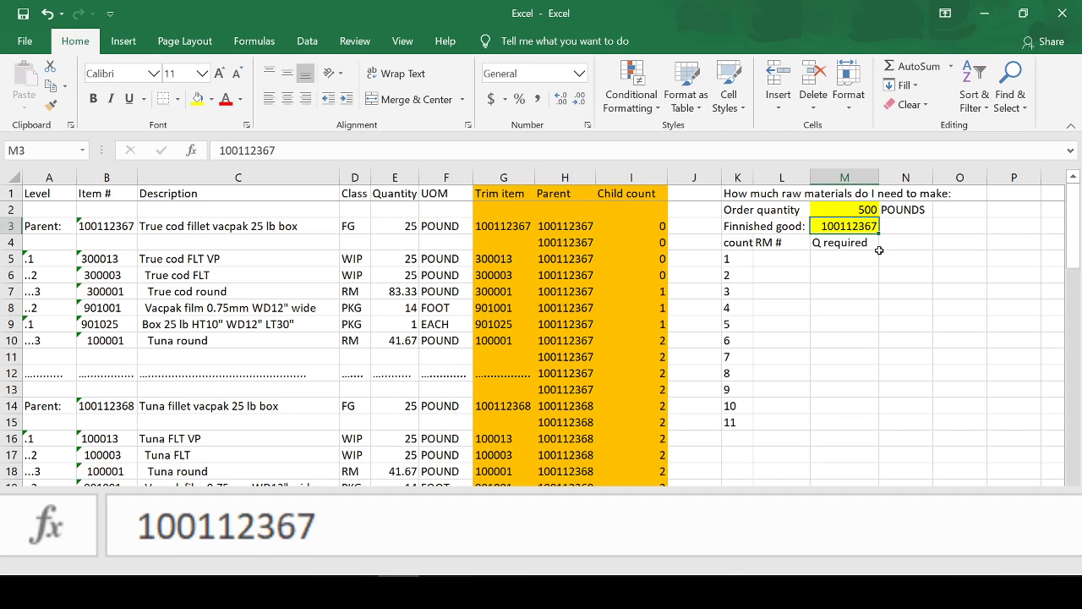
# Try to look up the finished good's description in N3 with =VLOOKUP(M3,B:C,2,FALSE)
pyautogui.click(782, 256)
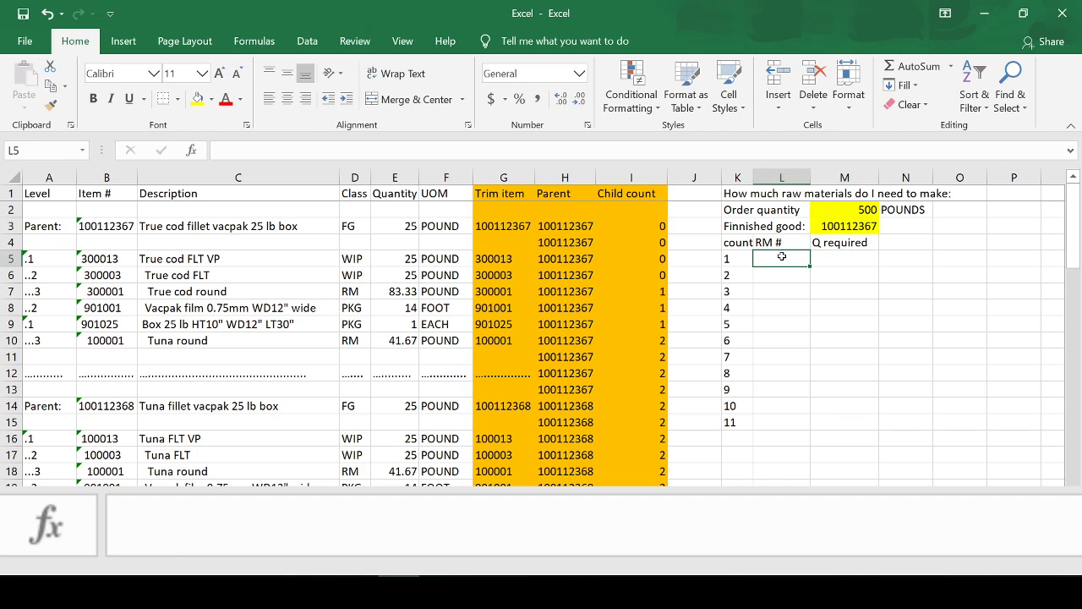
pyautogui.click(890, 227)
pyautogui.write('=')
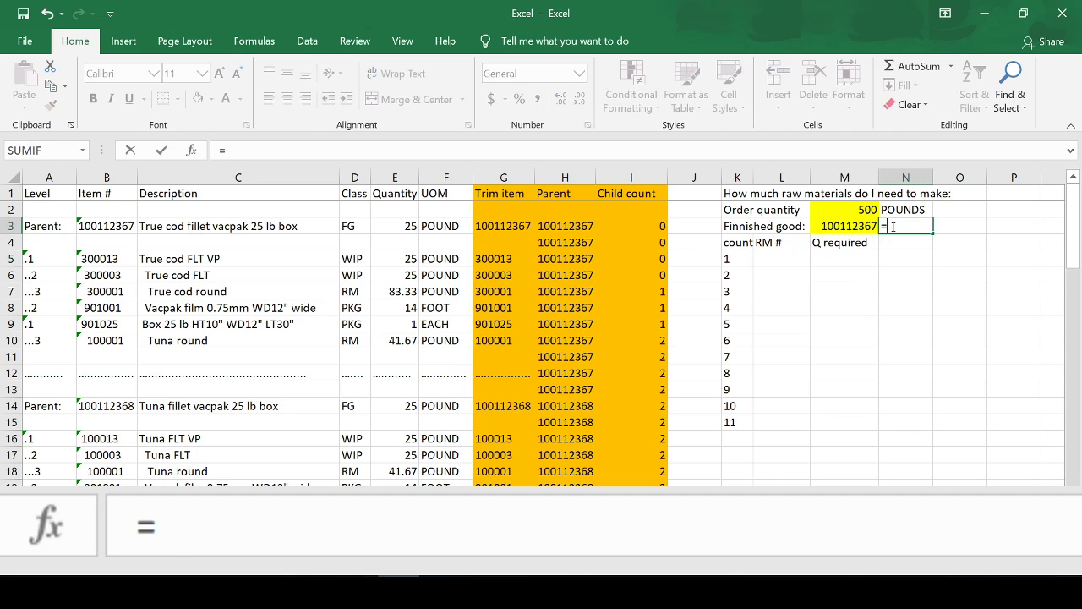
pyautogui.write('vlookup')
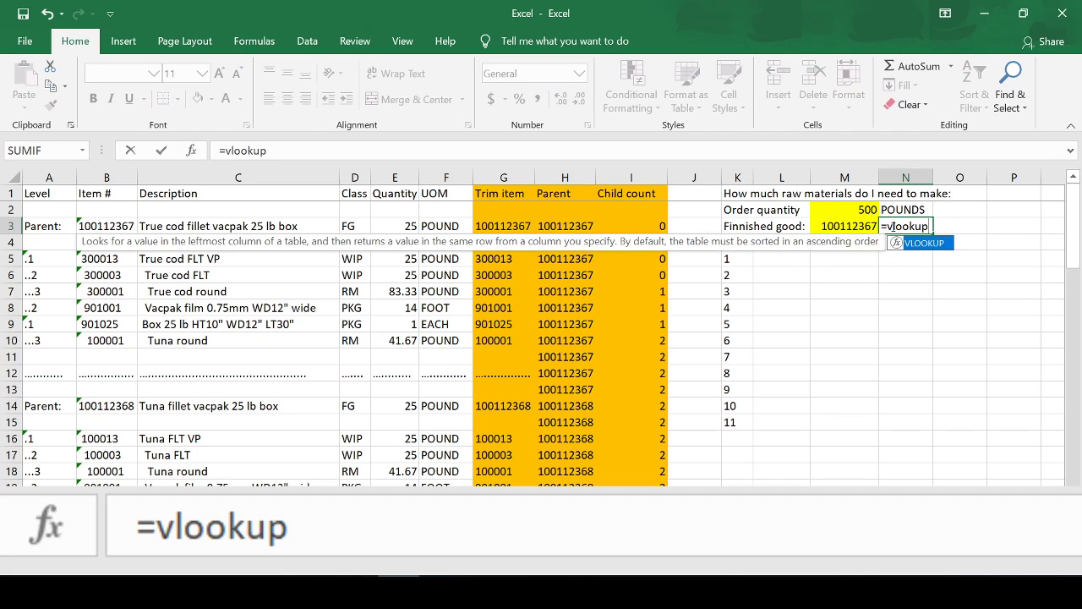
pyautogui.write('(')
pyautogui.press('Left')
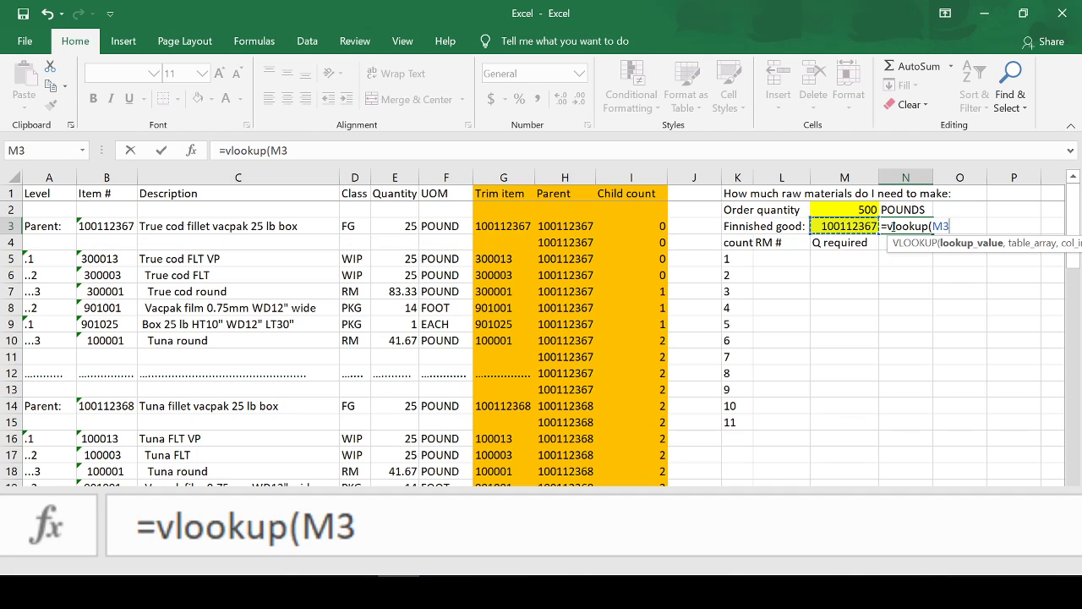
pyautogui.write(',')
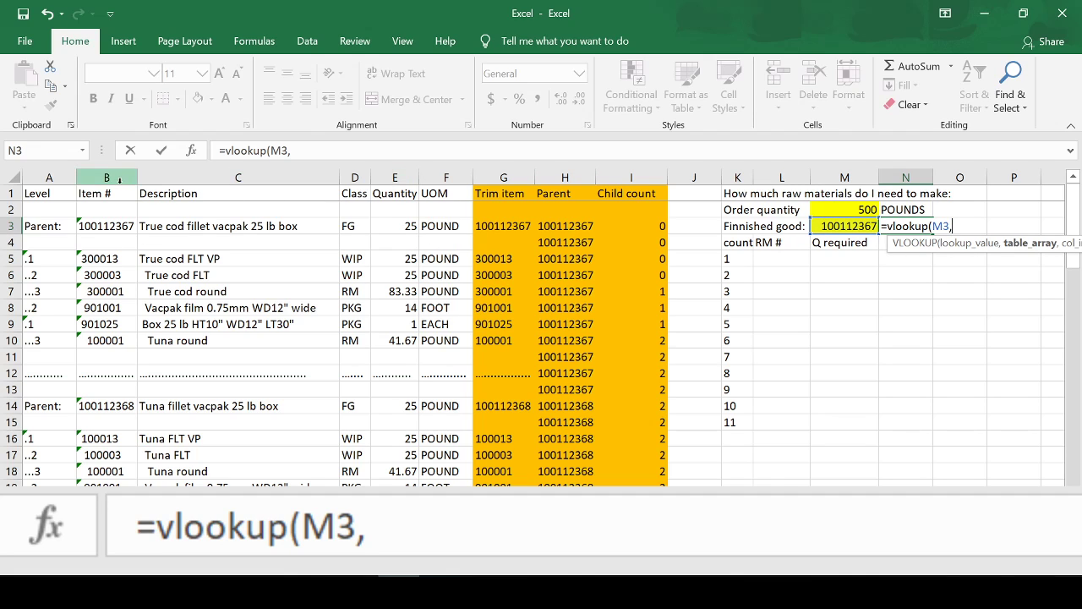
pyautogui.moveTo(120, 179); pyautogui.dragTo(174, 179)
pyautogui.write(',2,fals')
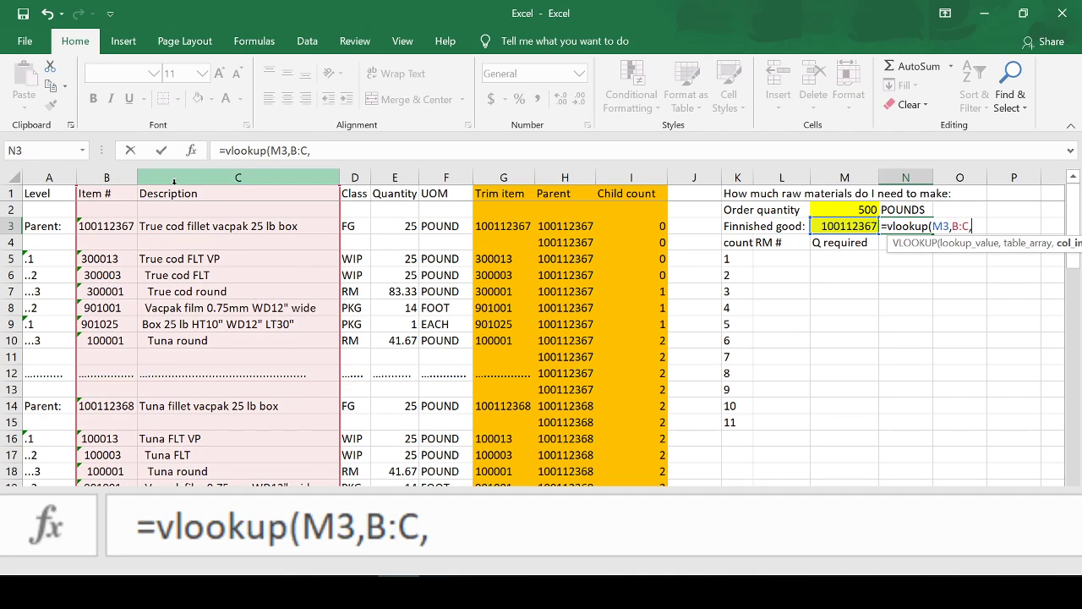
pyautogui.write('e')
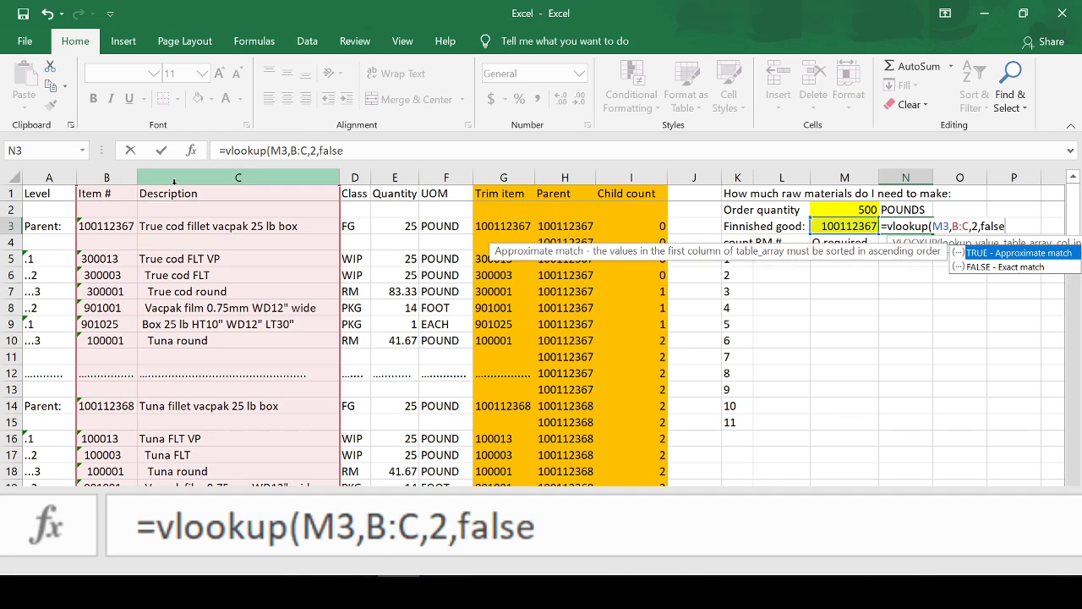
pyautogui.write(')')
pyautogui.press('Return')
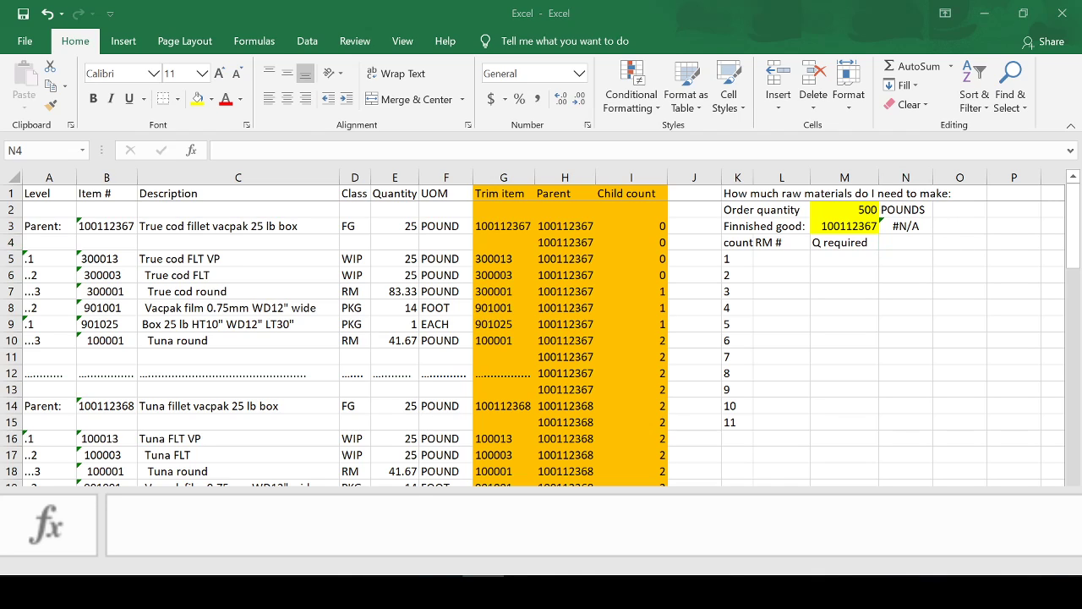
# Replace the N3 description lookup with an INDEX on column C whose row comes from an exact MATCH of M3 in column H
pyautogui.click(896, 227)
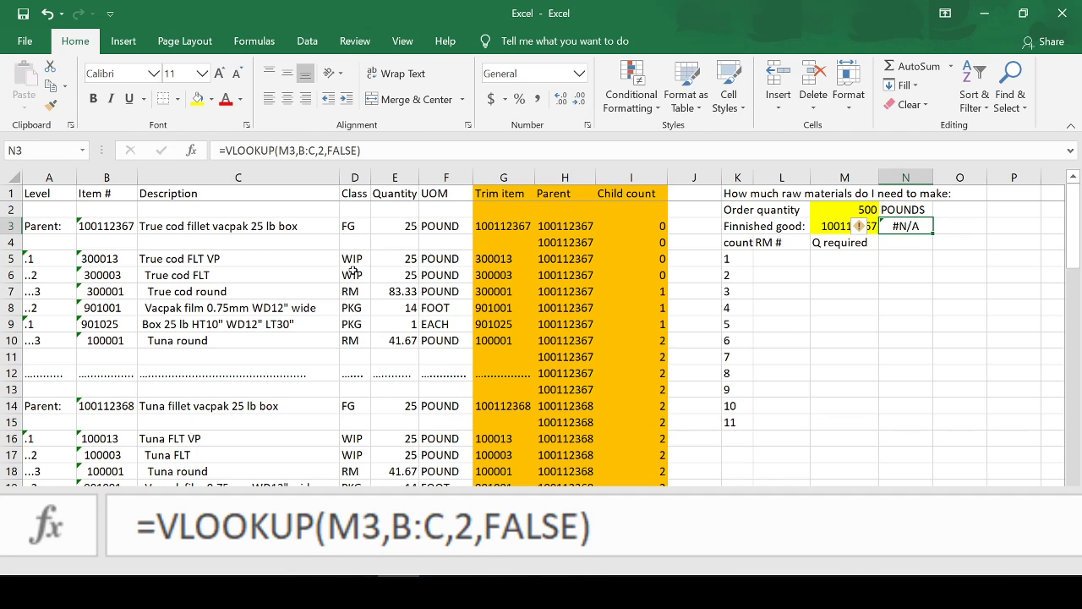
pyautogui.write('=inde')
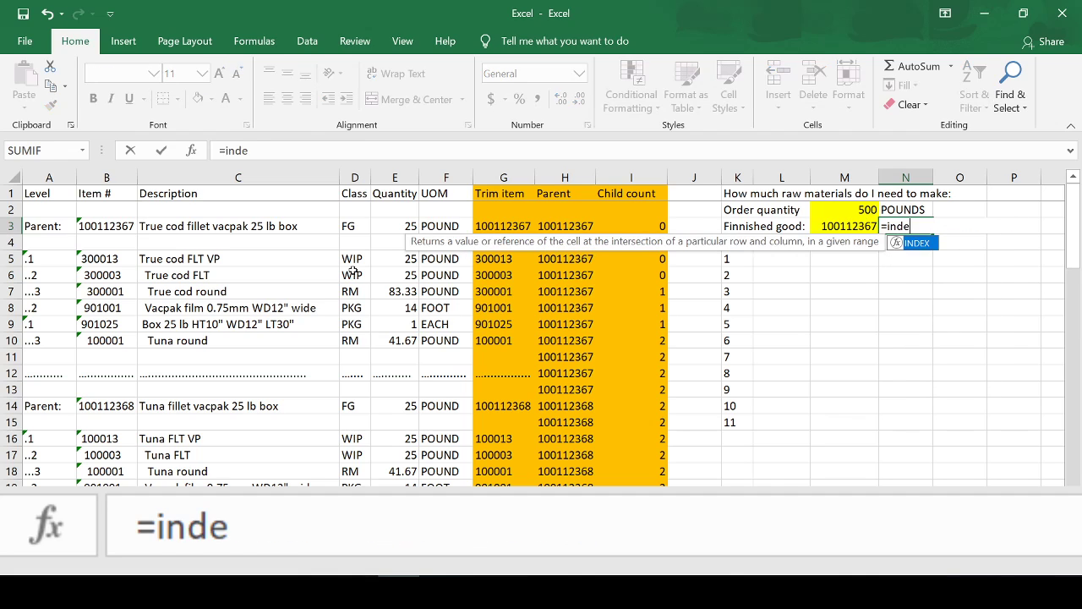
pyautogui.write('x(')
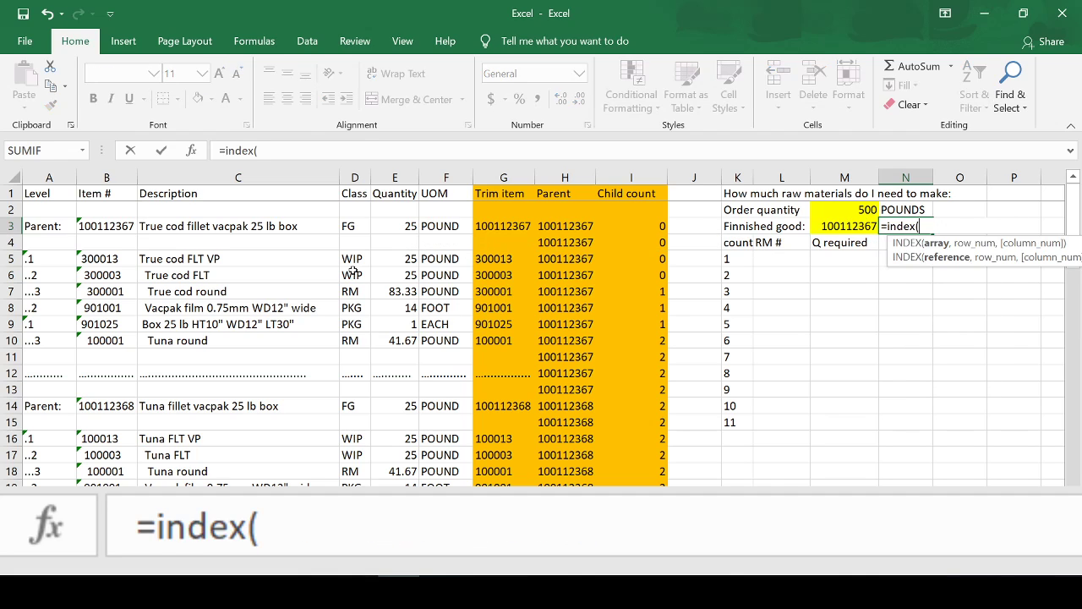
pyautogui.write('(')
pyautogui.click(276, 178)
pyautogui.write(',')
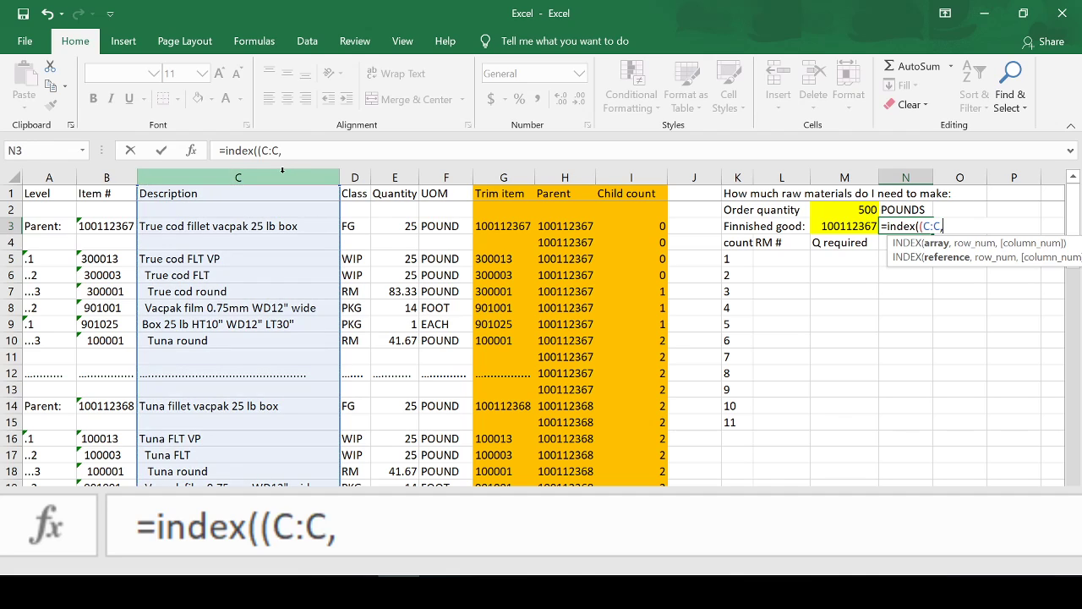
pyautogui.write('match')
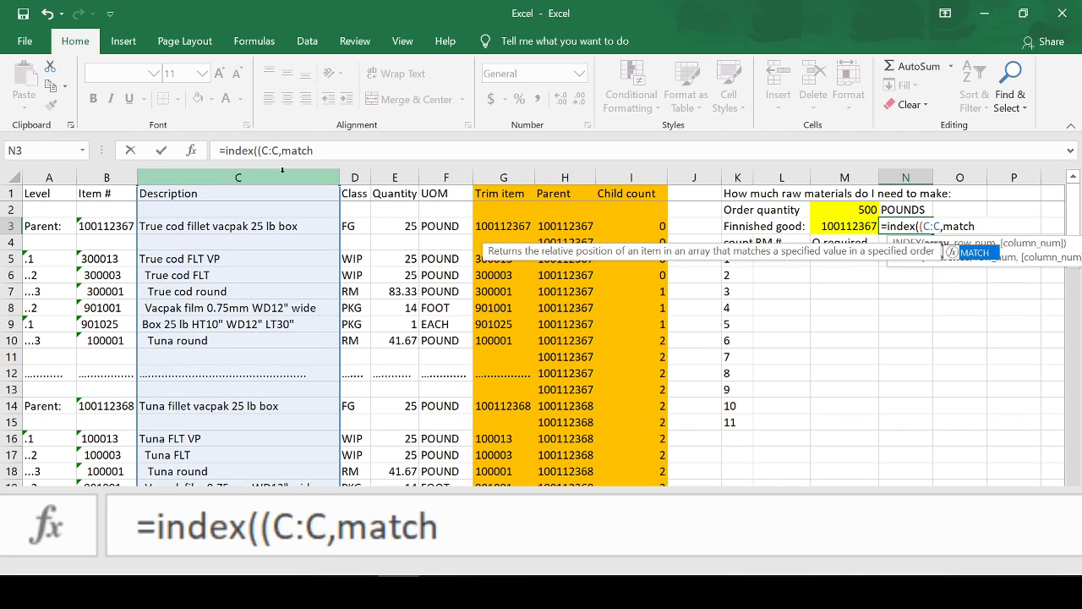
pyautogui.write('(')
pyautogui.press('Left')
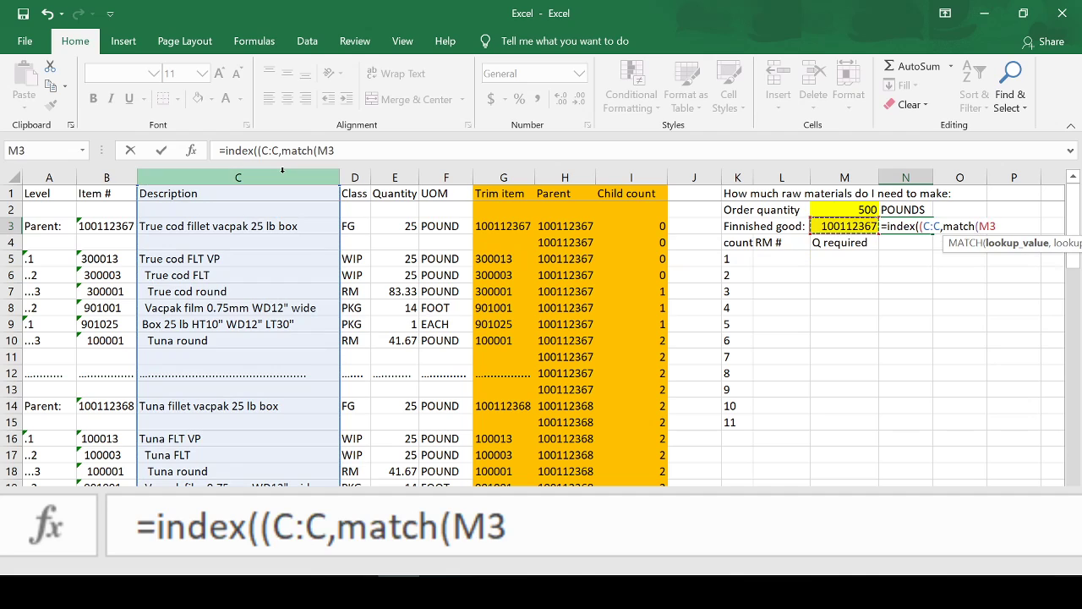
pyautogui.write(',')
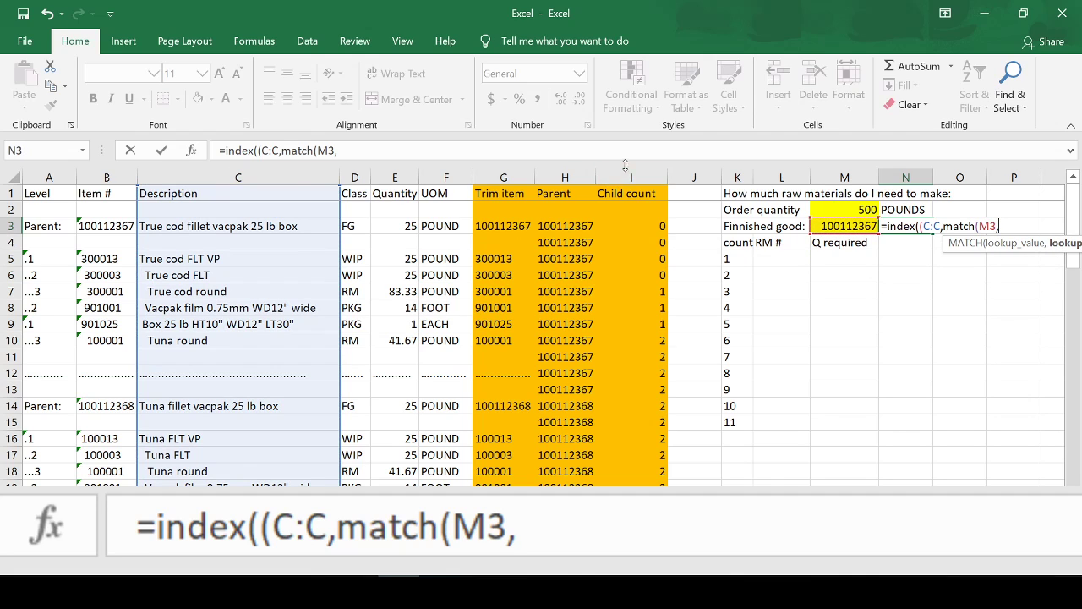
pyautogui.click(574, 176)
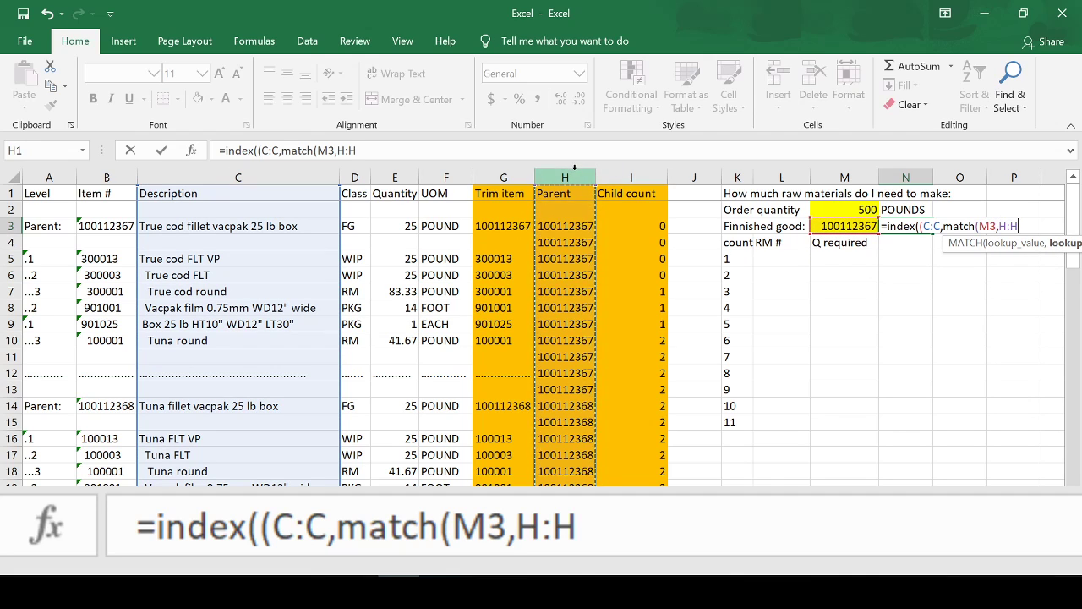
pyautogui.write(',0)')
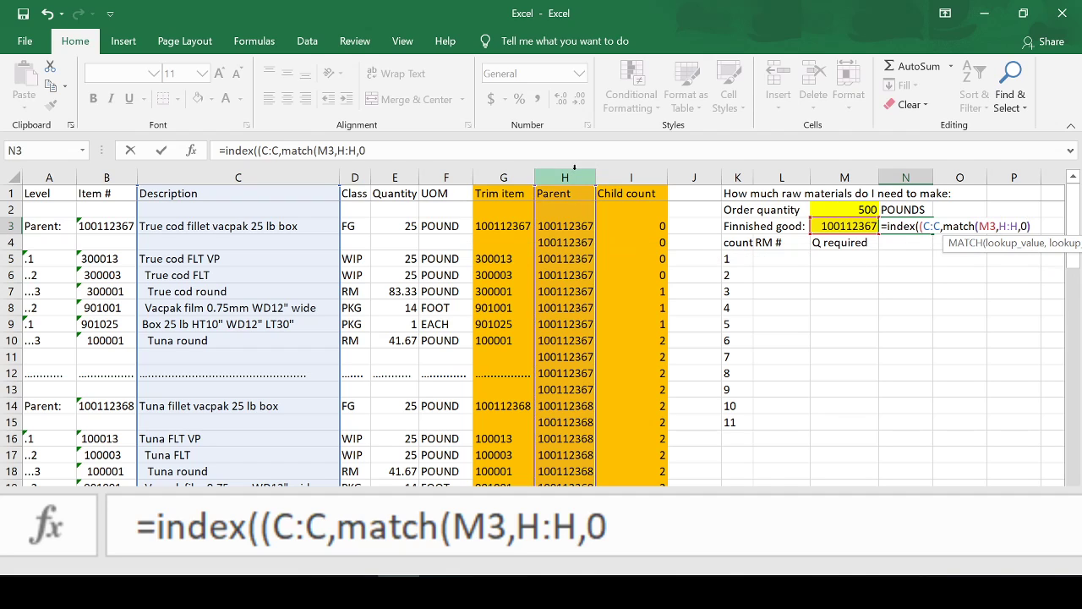
pyautogui.press('Return')
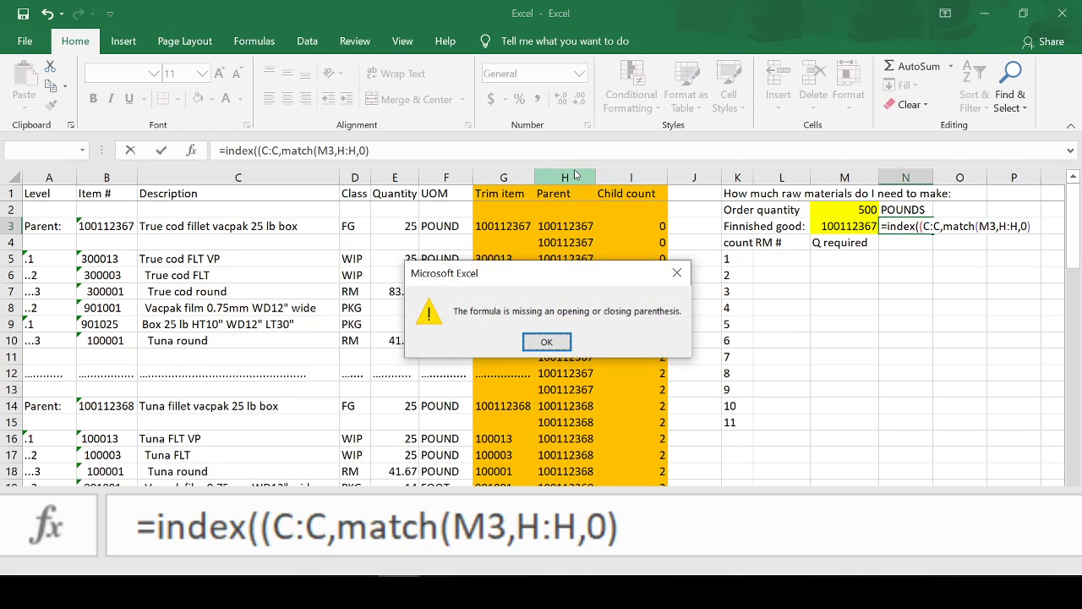
pyautogui.press('Return')
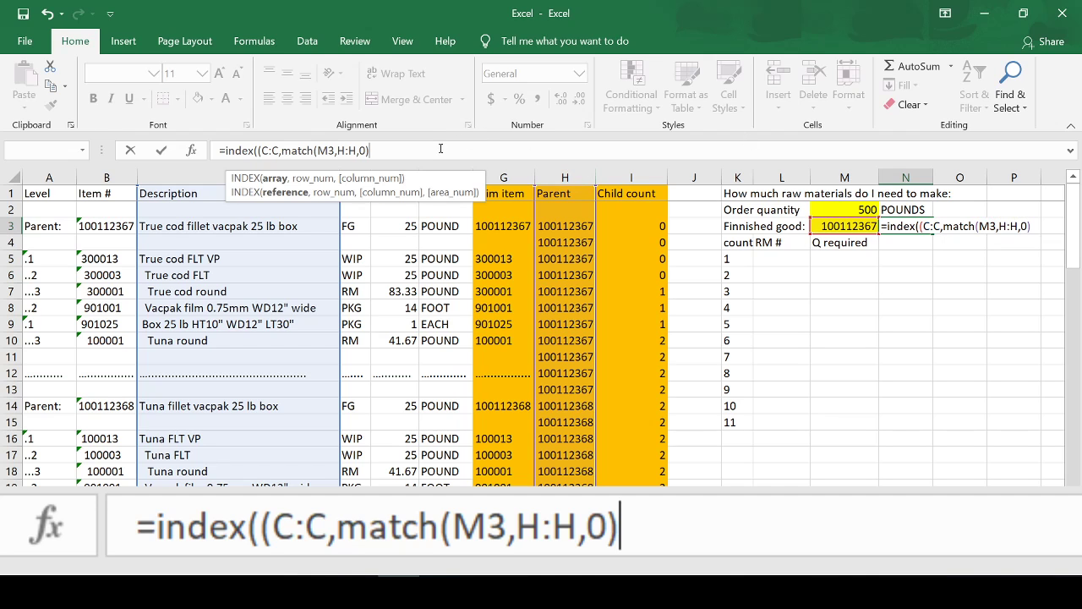
# Correct the parentheses in the N3 formula so it reads =INDEX(C:C,MATCH(M3,H:H,0))
pyautogui.write(')')
pyautogui.press('Return')
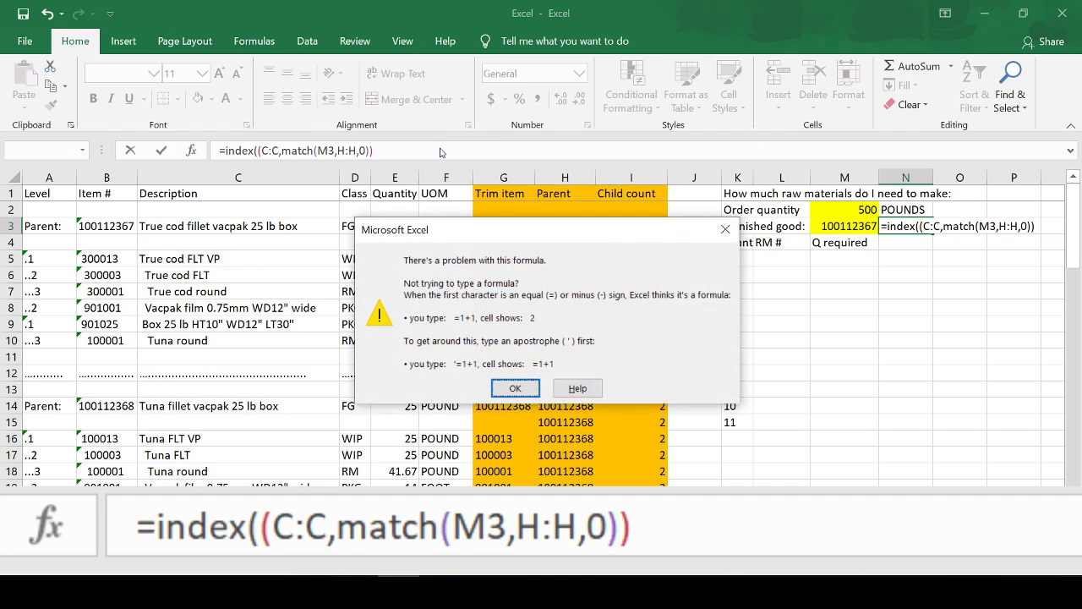
pyautogui.press('Return')
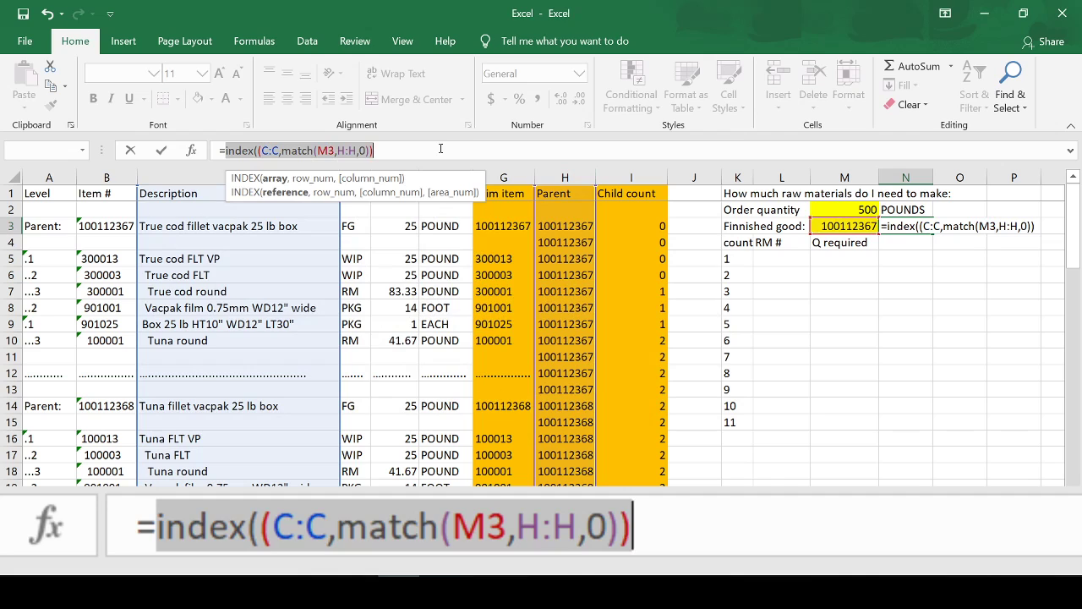
pyautogui.click(262, 150)
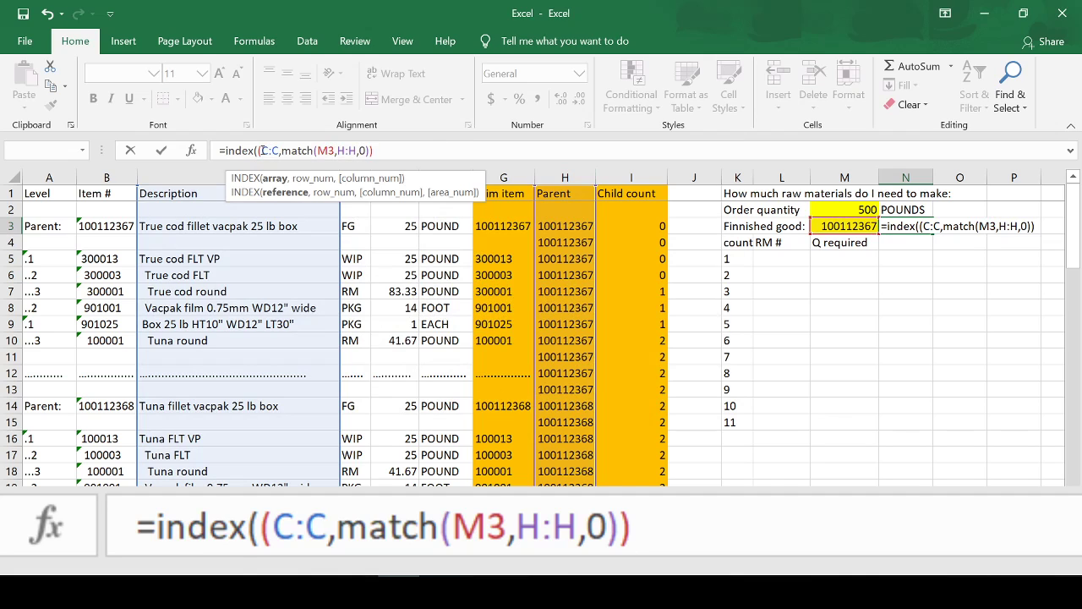
pyautogui.press('BackSpace')
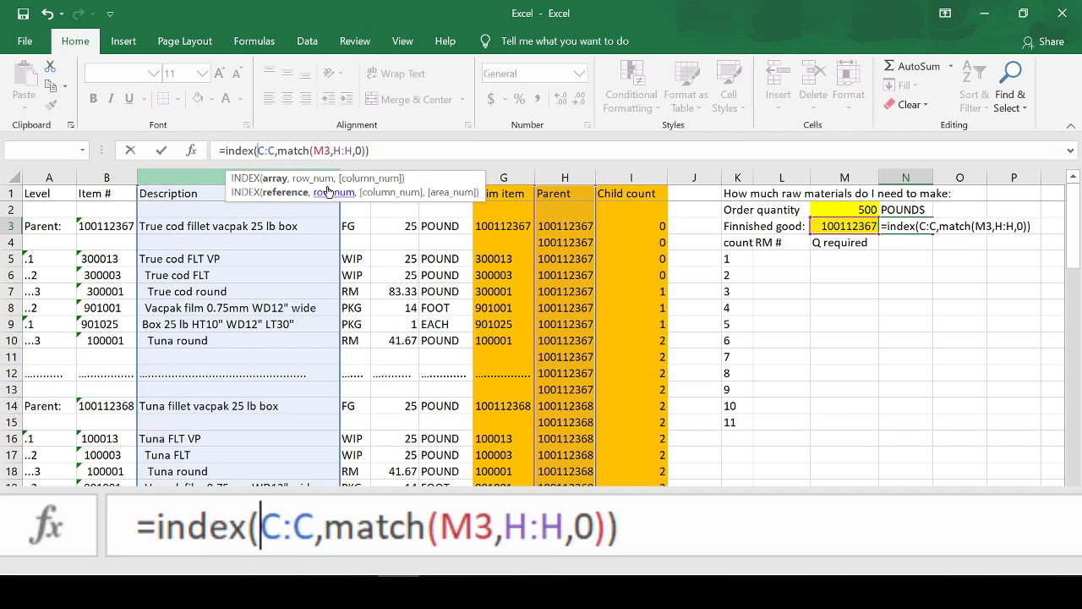
pyautogui.press('Return')
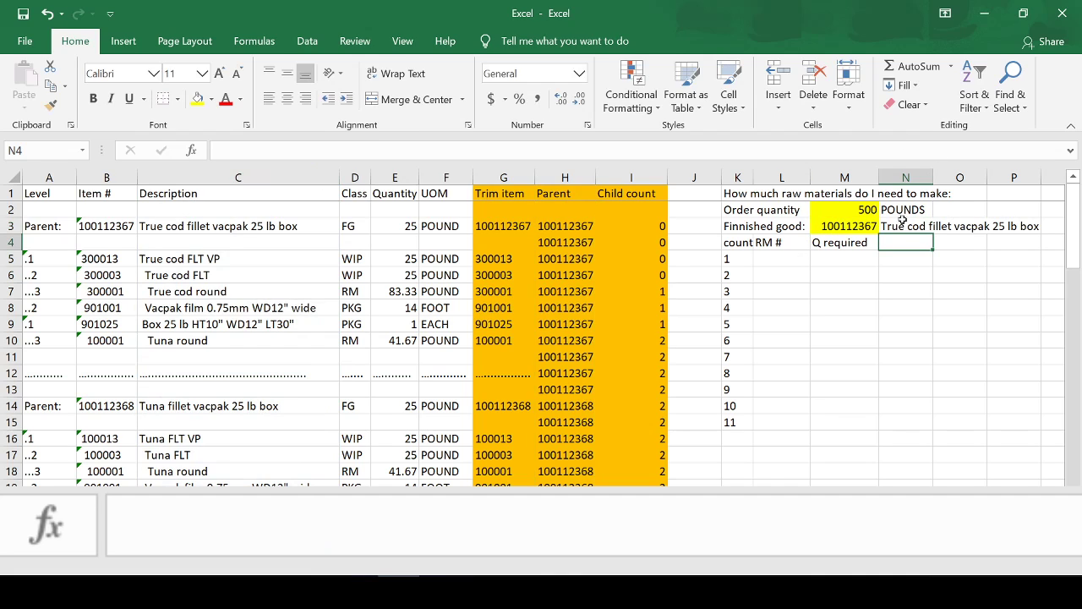
pyautogui.click(906, 226)
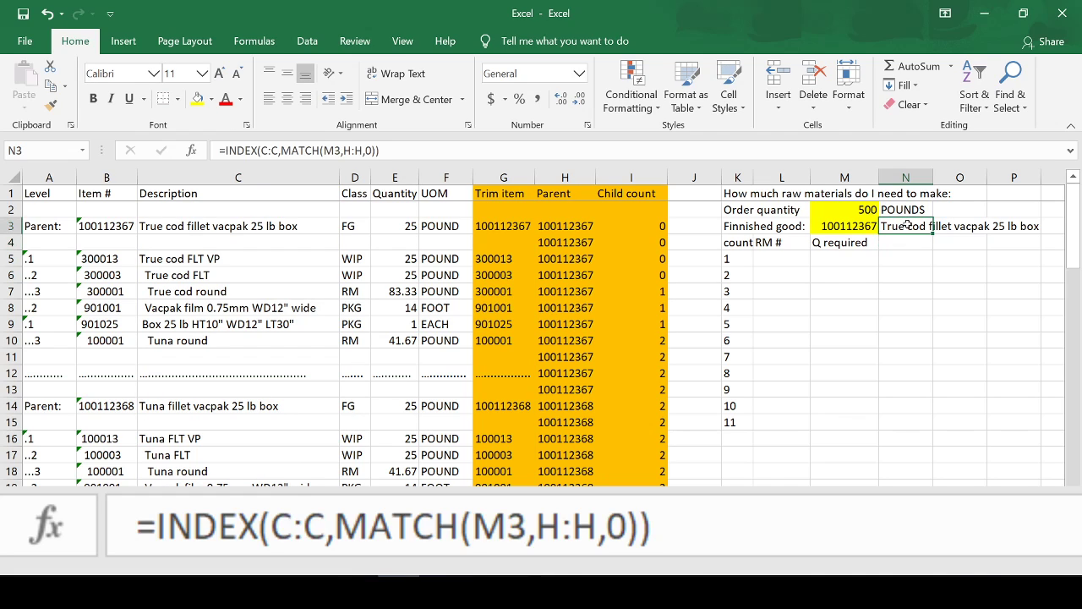
# Examine the Child count formulas in I7 and I9, and the class and quantity of the RM rows against the finished good's quantity
pyautogui.click(794, 256)
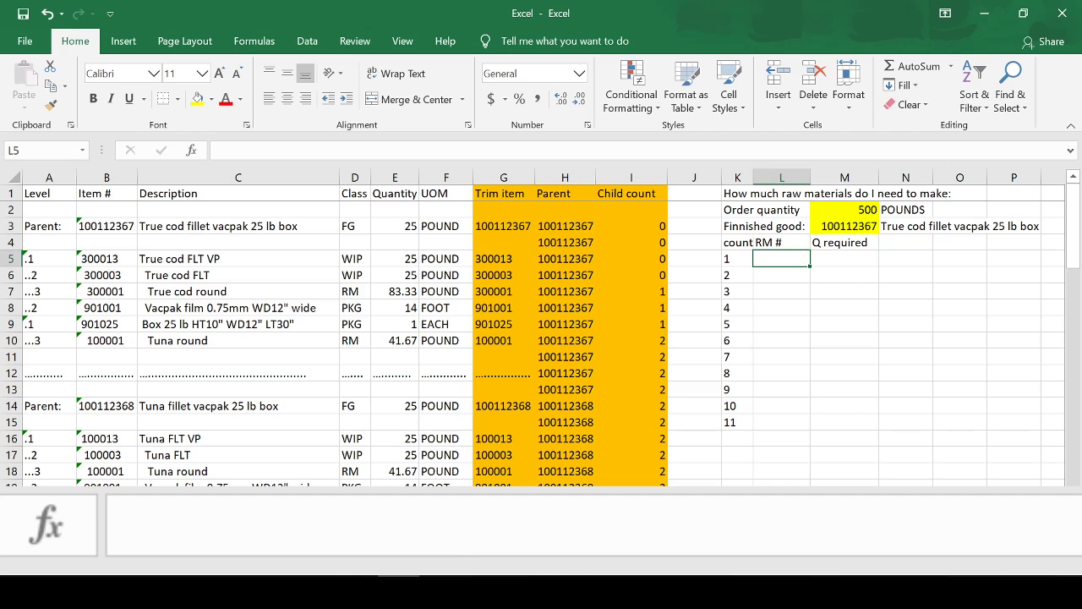
pyautogui.click(483, 561)
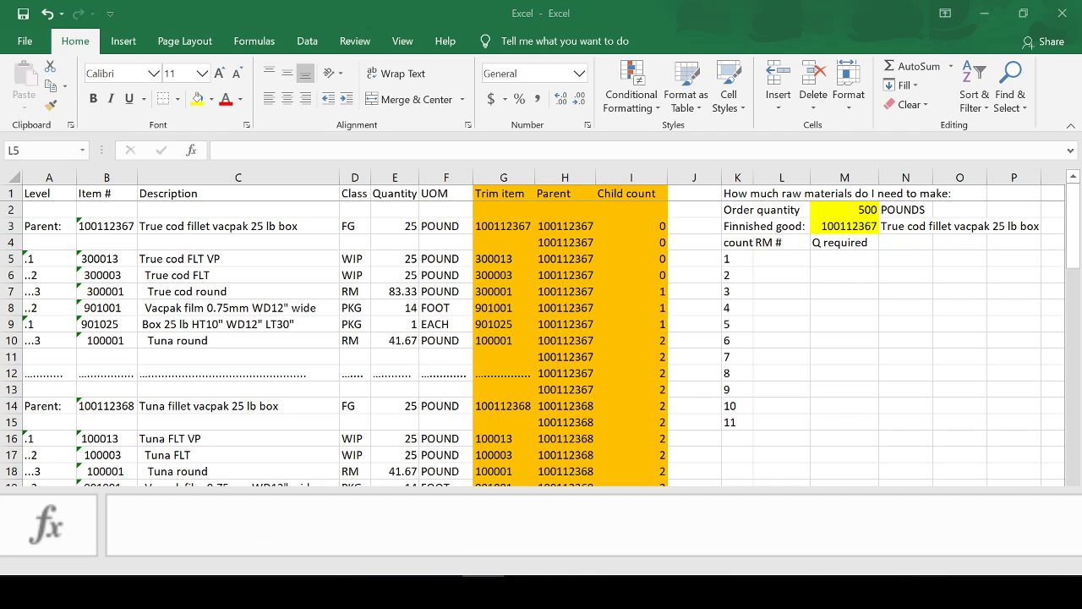
pyautogui.click(511, 277)
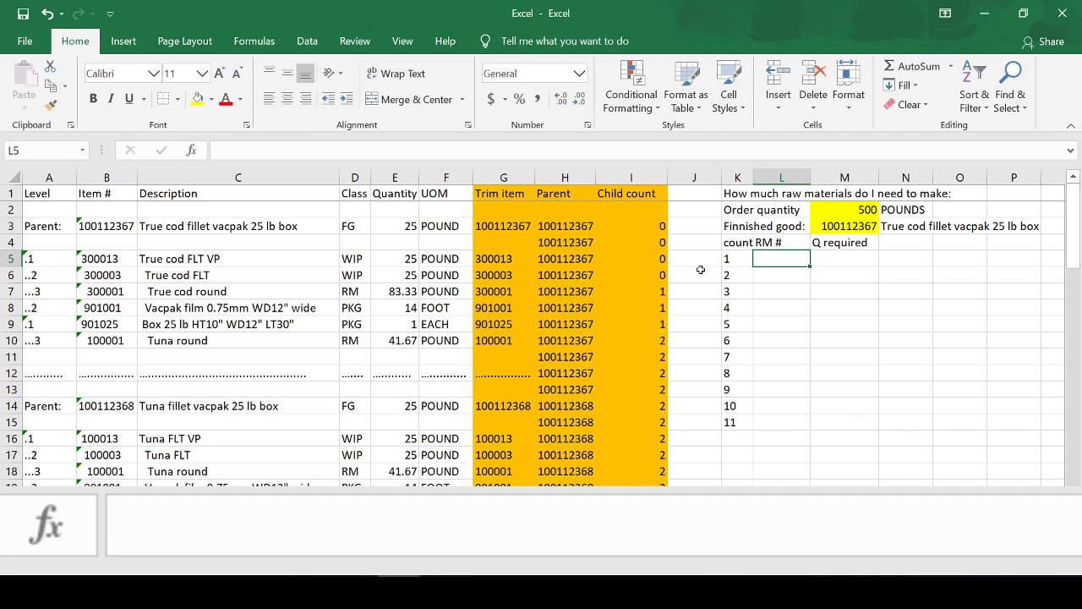
pyautogui.click(659, 289)
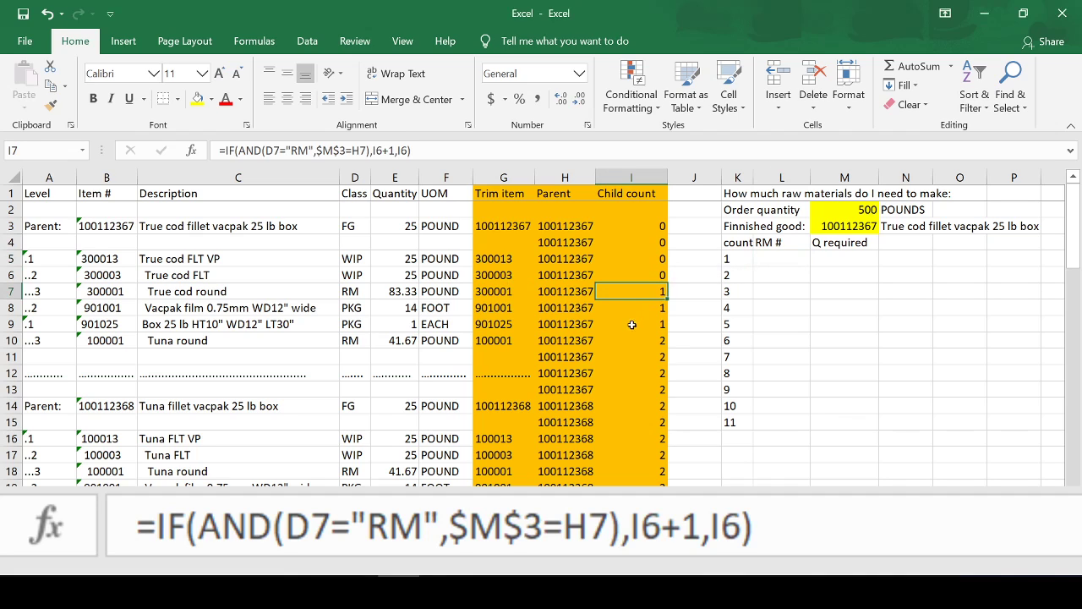
pyautogui.click(632, 325)
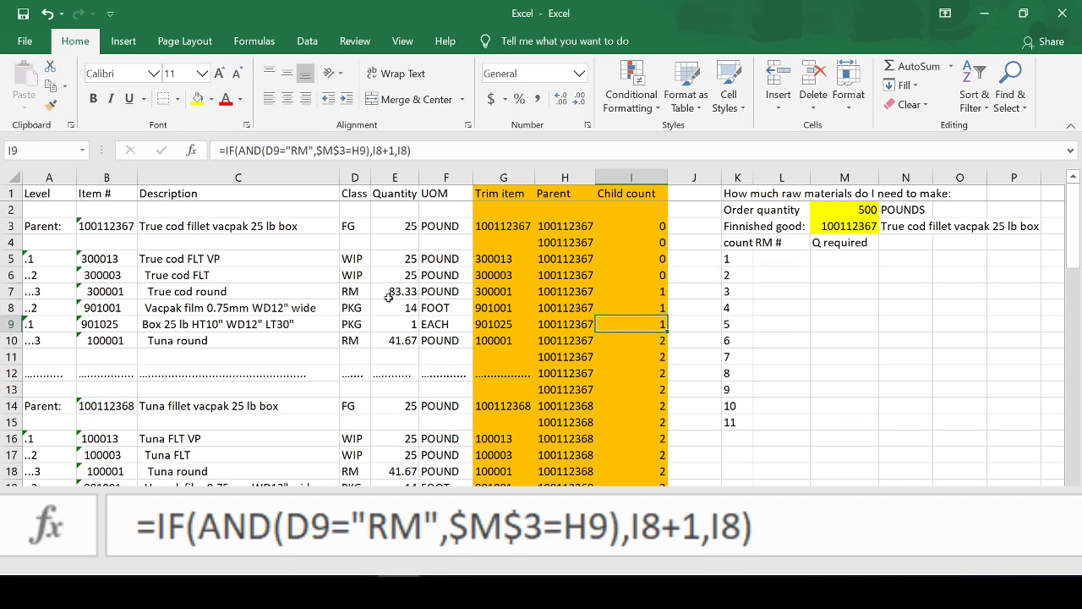
pyautogui.click(362, 290)
pyautogui.click(346, 339)
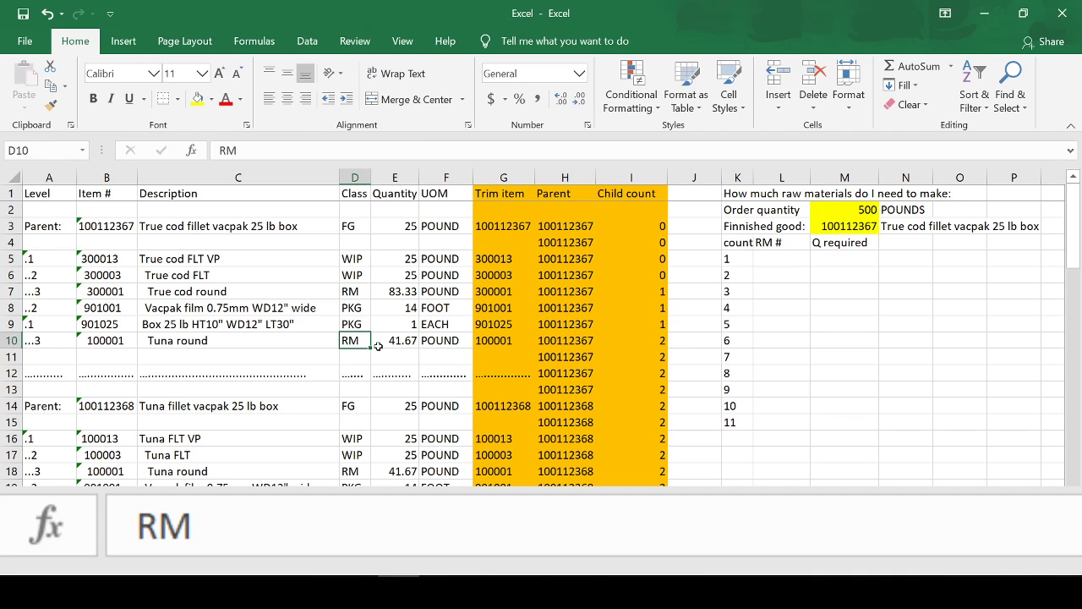
pyautogui.click(406, 295)
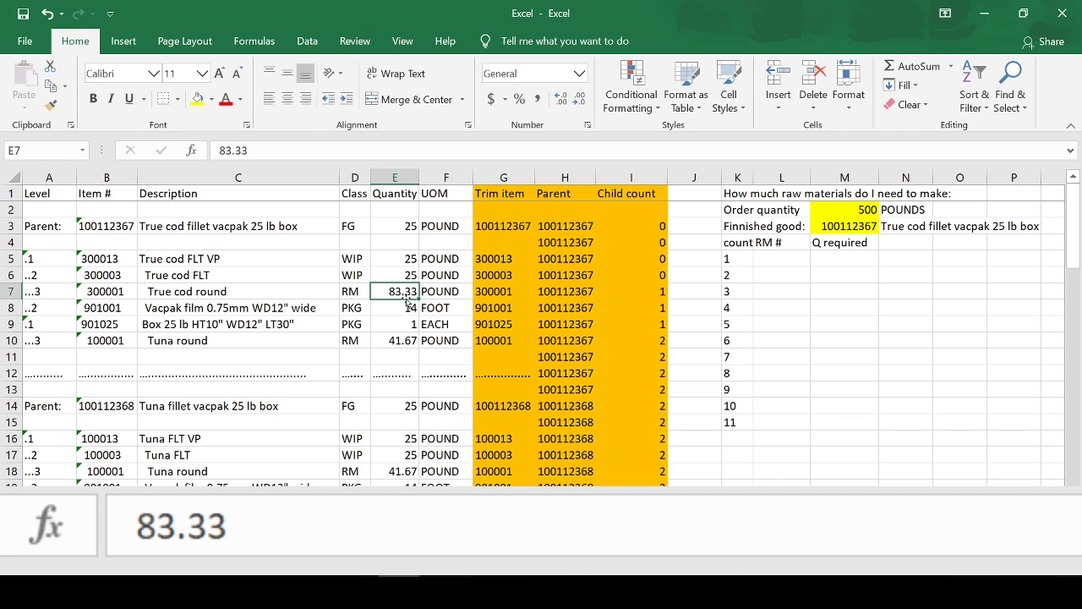
pyautogui.click(409, 228)
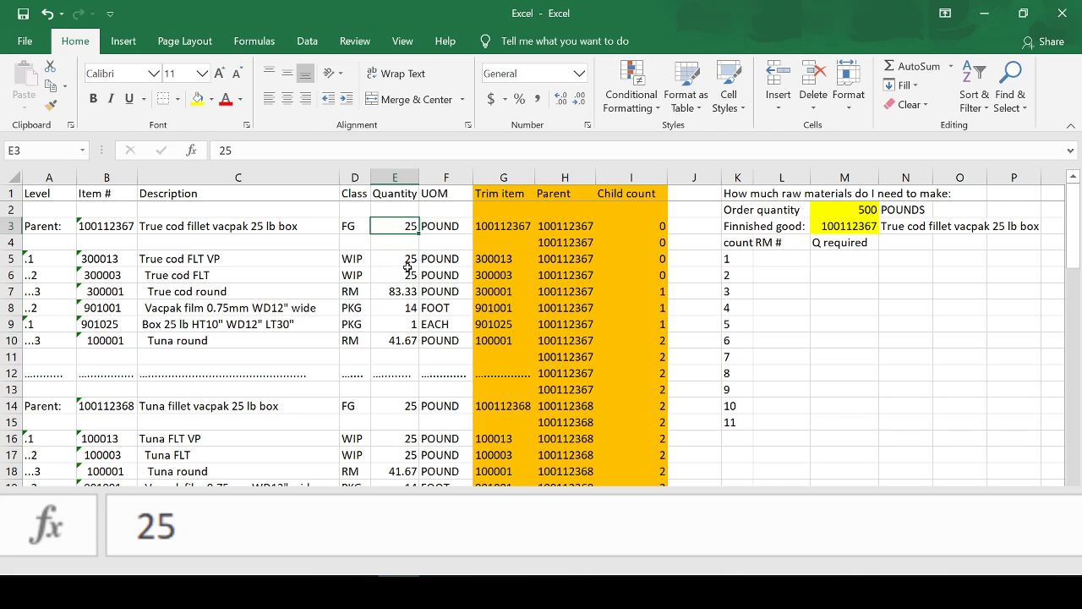
pyautogui.click(405, 341)
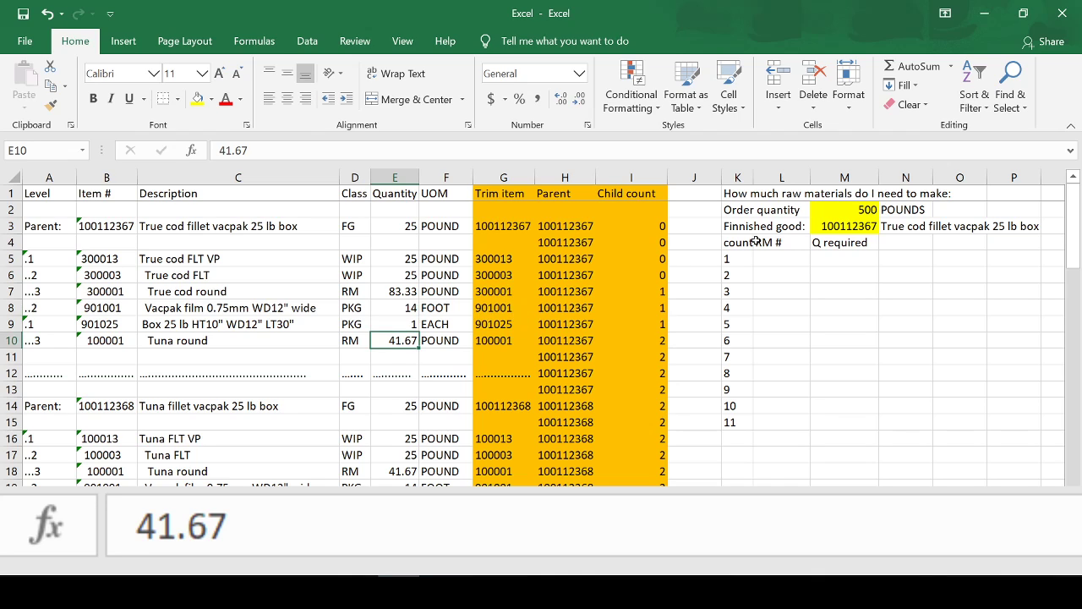
# Enter =INDEX(G:G,MATCH(K5,I:I,0)) in L5 to return the raw material number, and fill it down to L15
pyautogui.click(786, 258)
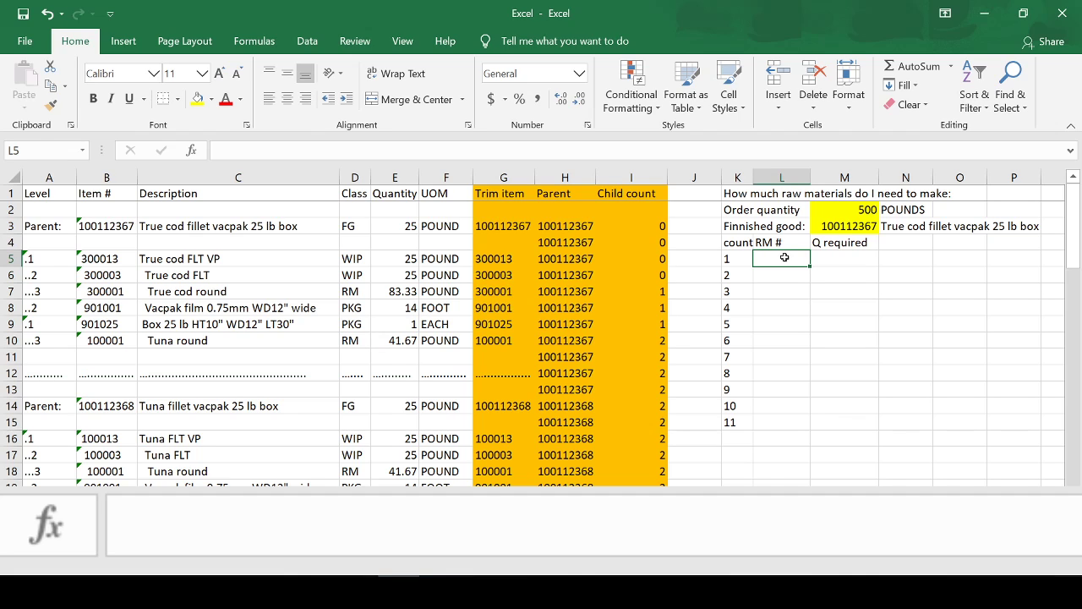
pyautogui.write('=index')
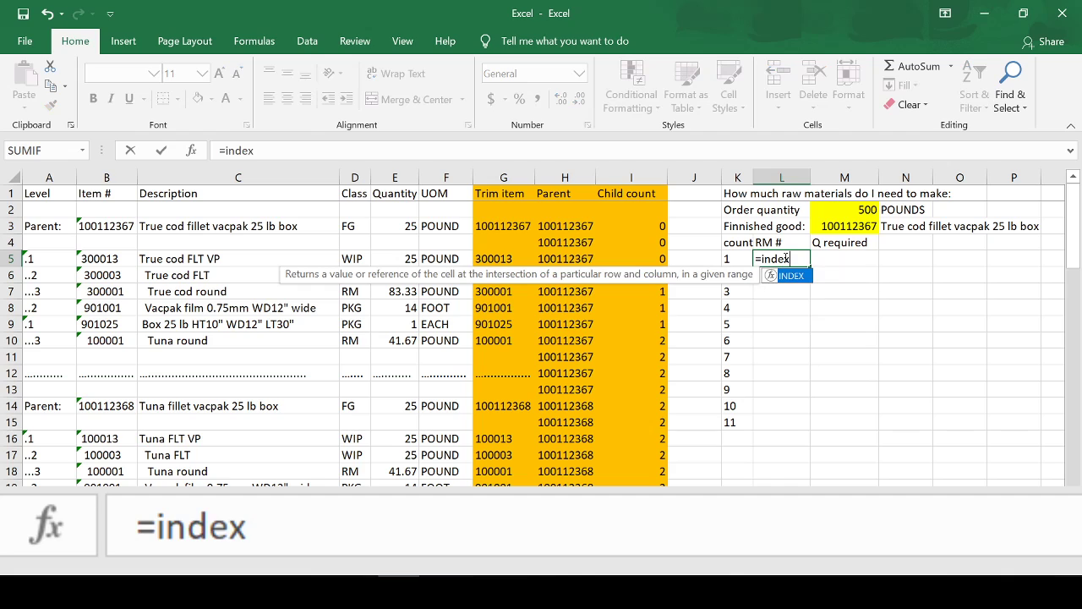
pyautogui.write('(')
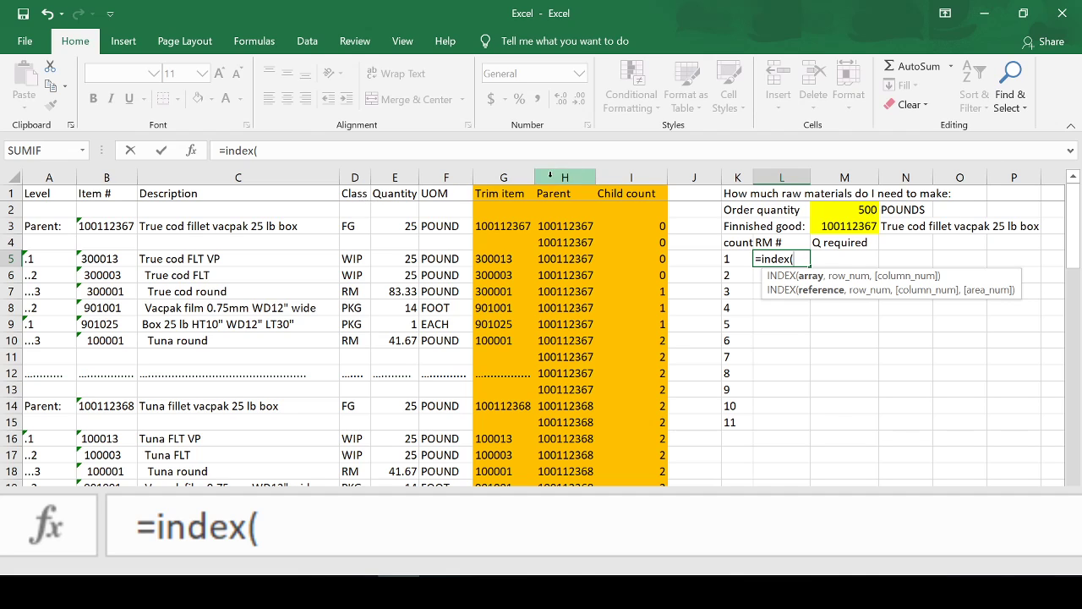
pyautogui.click(503, 178)
pyautogui.write(',match')
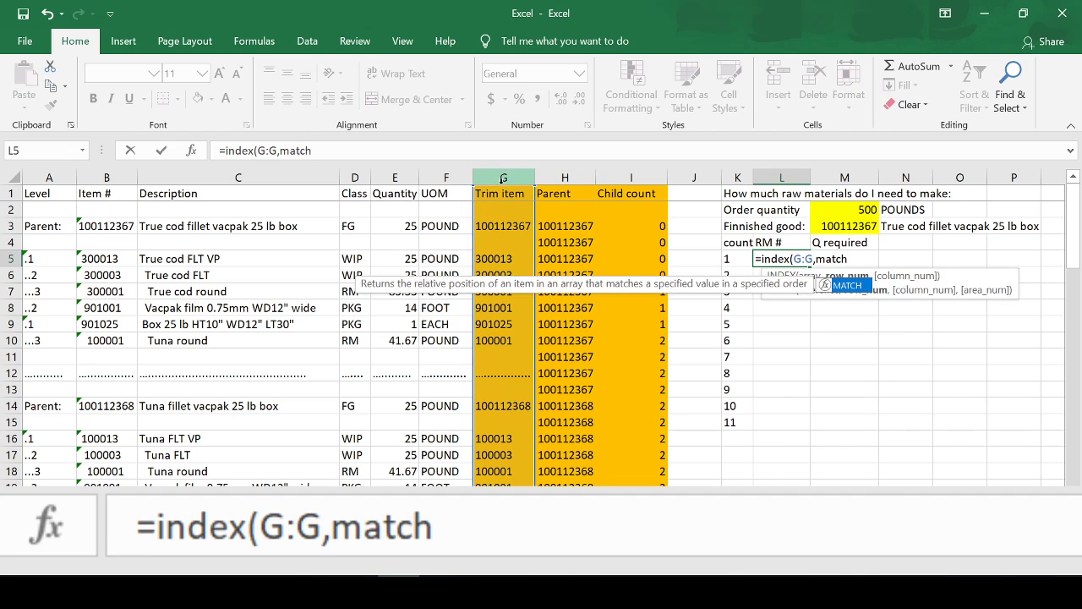
pyautogui.write('(')
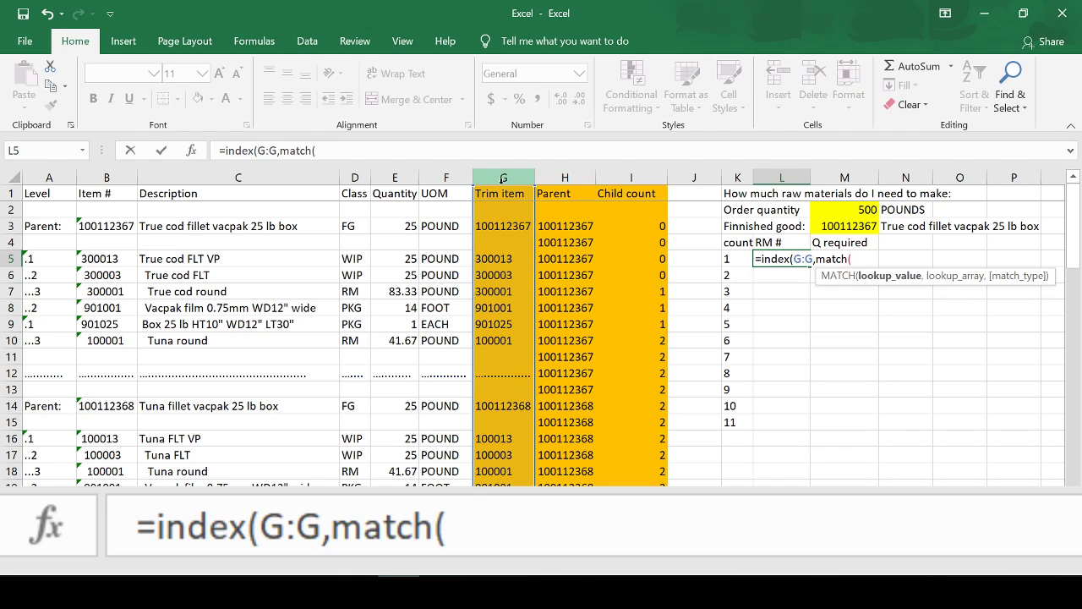
pyautogui.press('Left')
pyautogui.write(',')
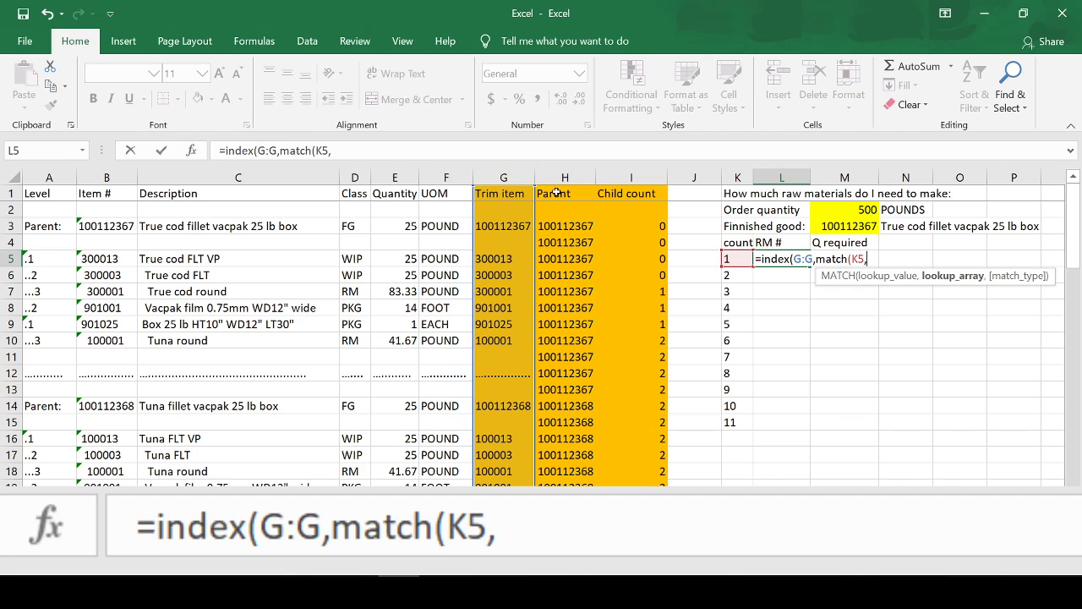
pyautogui.click(630, 177)
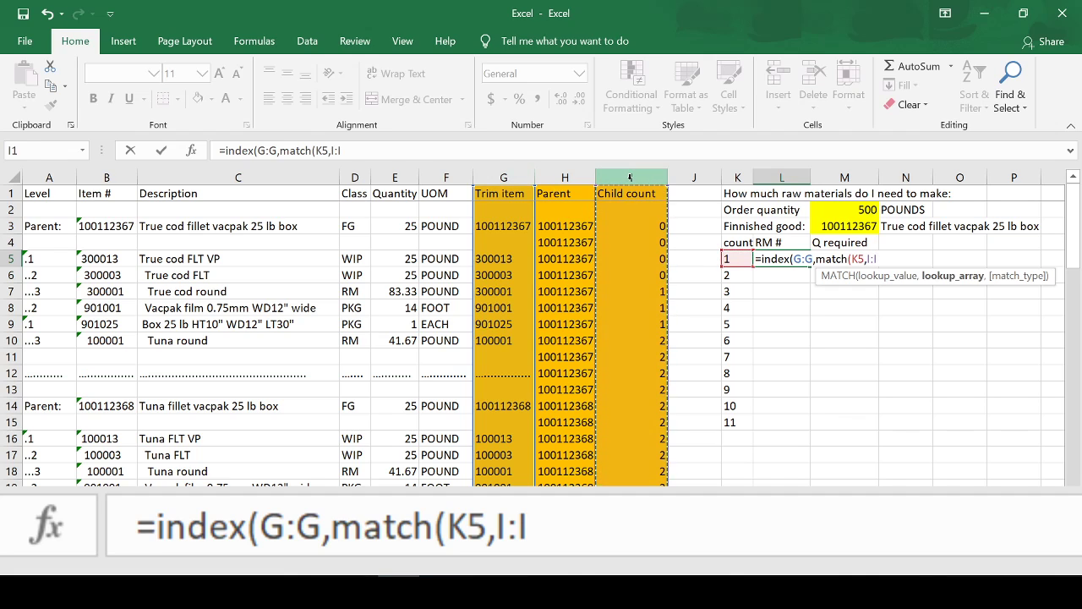
pyautogui.write(',')
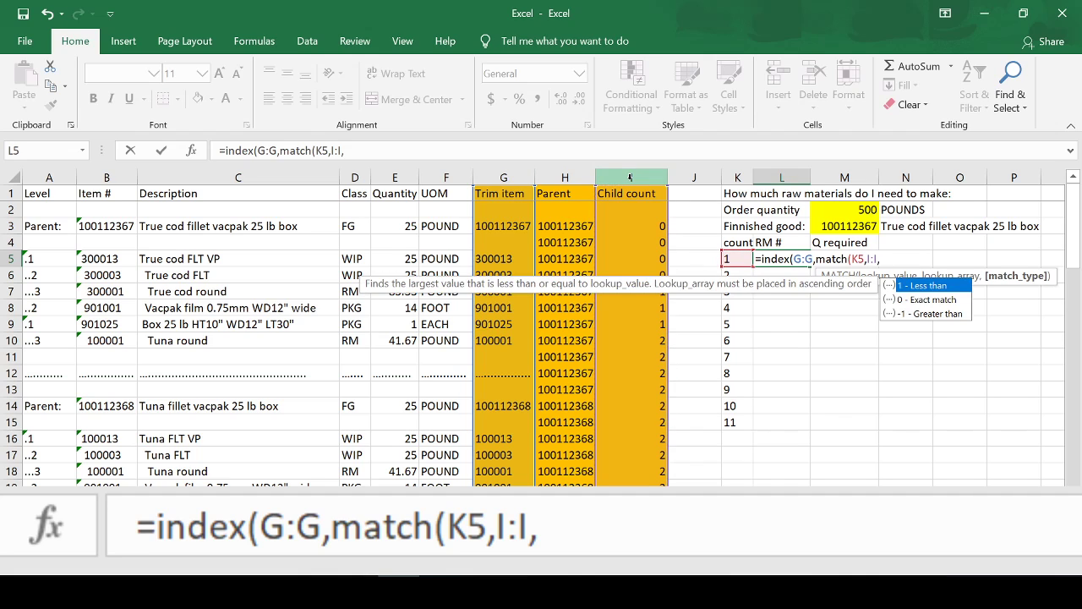
pyautogui.write('0')
pyautogui.write('))')
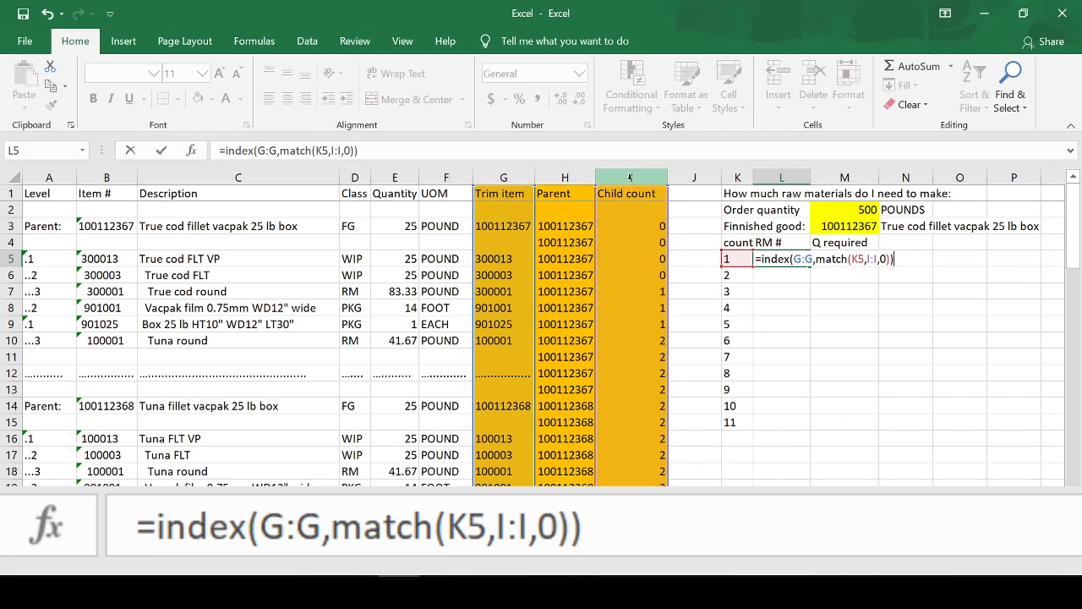
pyautogui.press('Return')
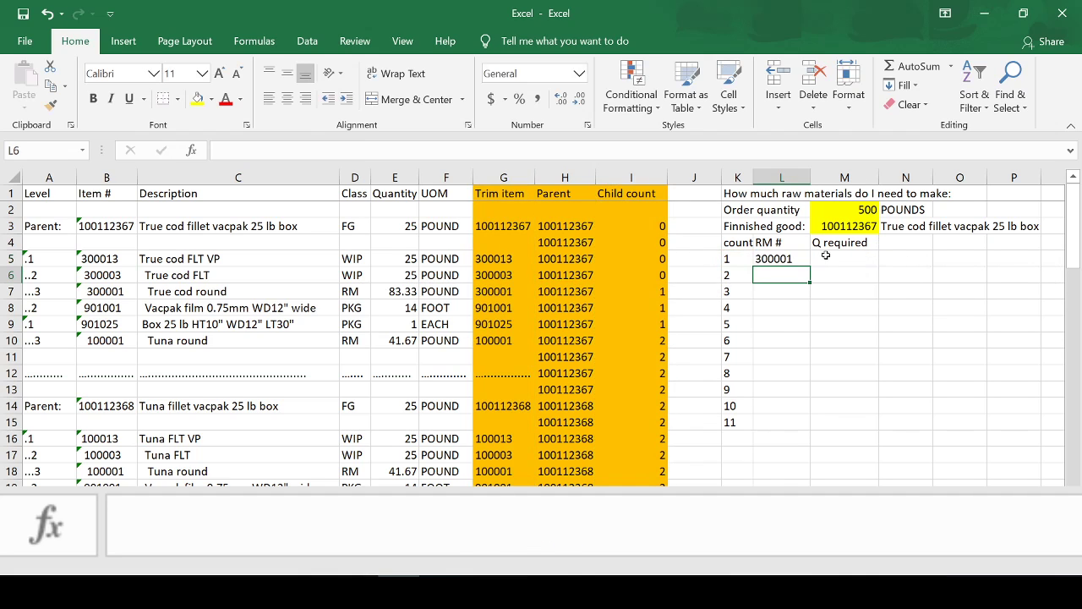
pyautogui.click(793, 258)
pyautogui.moveTo(810, 266); pyautogui.dragTo(810, 431)
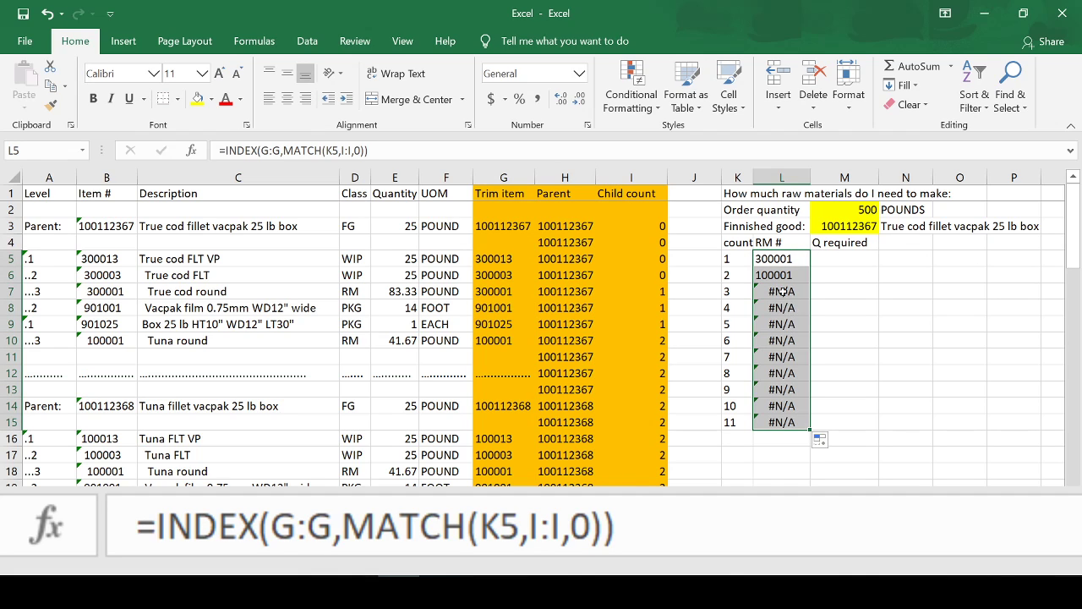
# Compare the formulas in L5 and L6 with their count numbers and the matching Trim item and Child count cells in rows 7 and 10
pyautogui.click(769, 262)
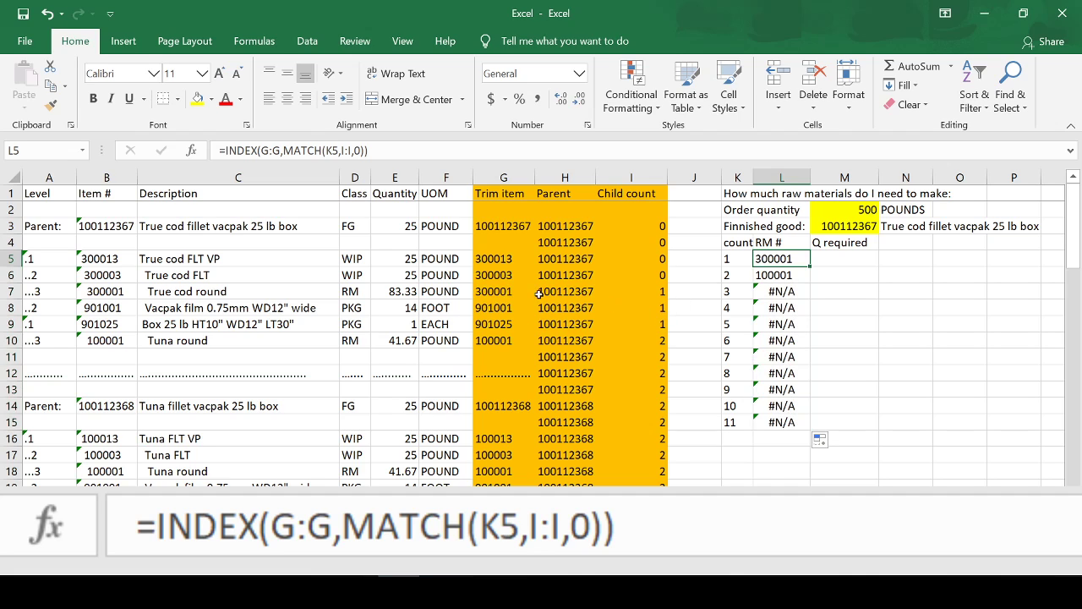
pyautogui.click(500, 292)
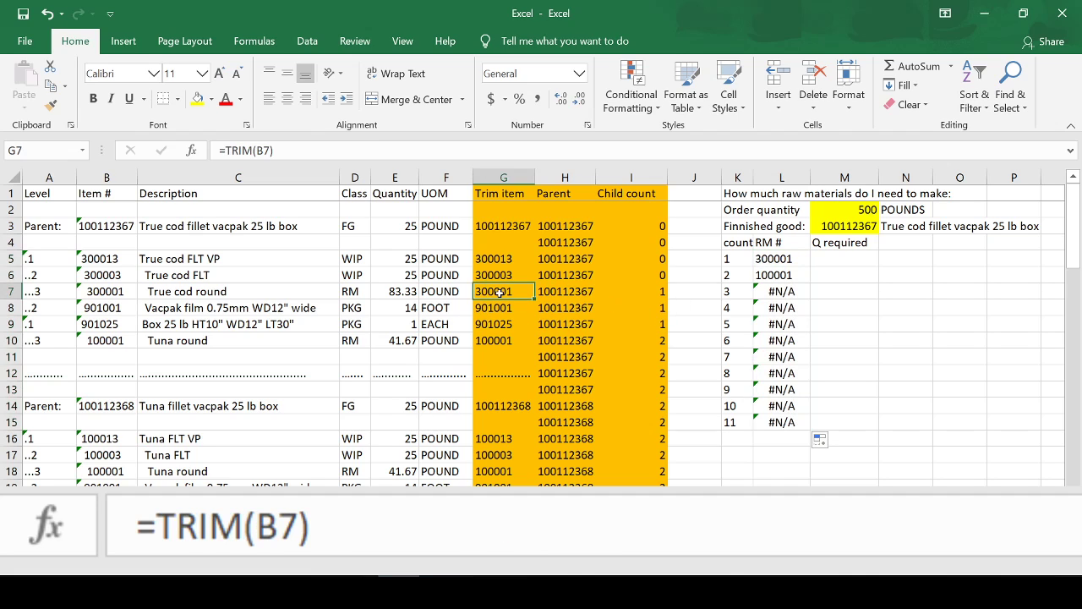
pyautogui.click(636, 288)
pyautogui.click(726, 258)
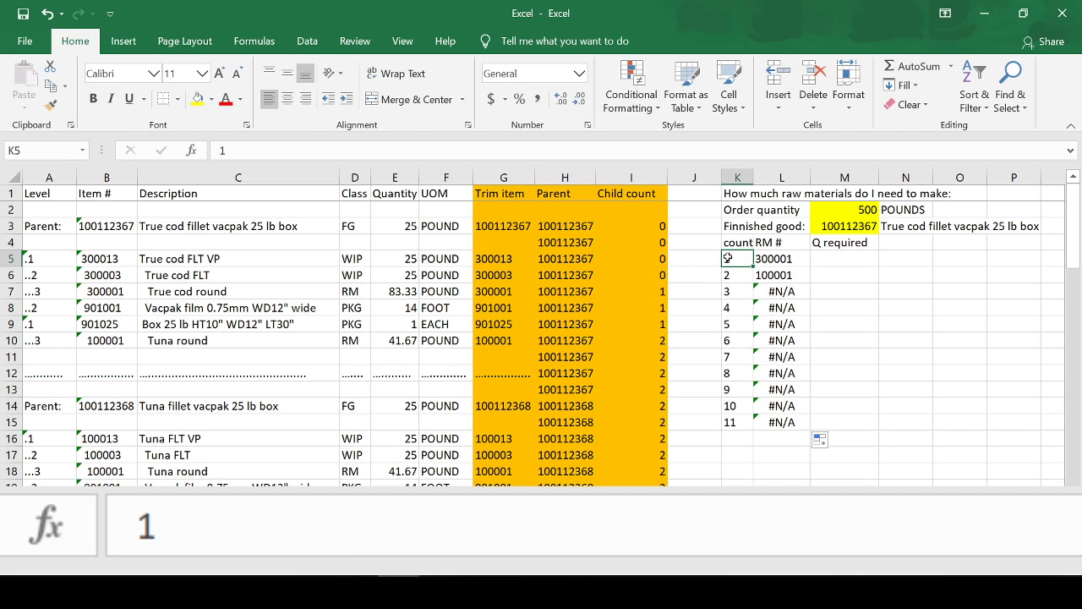
pyautogui.click(761, 275)
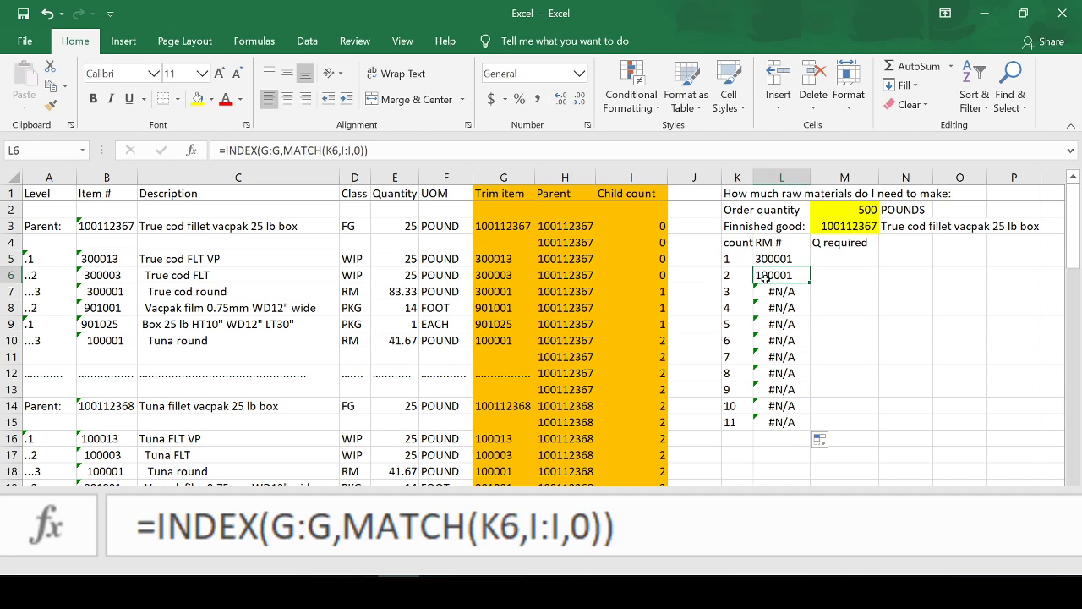
pyautogui.click(513, 340)
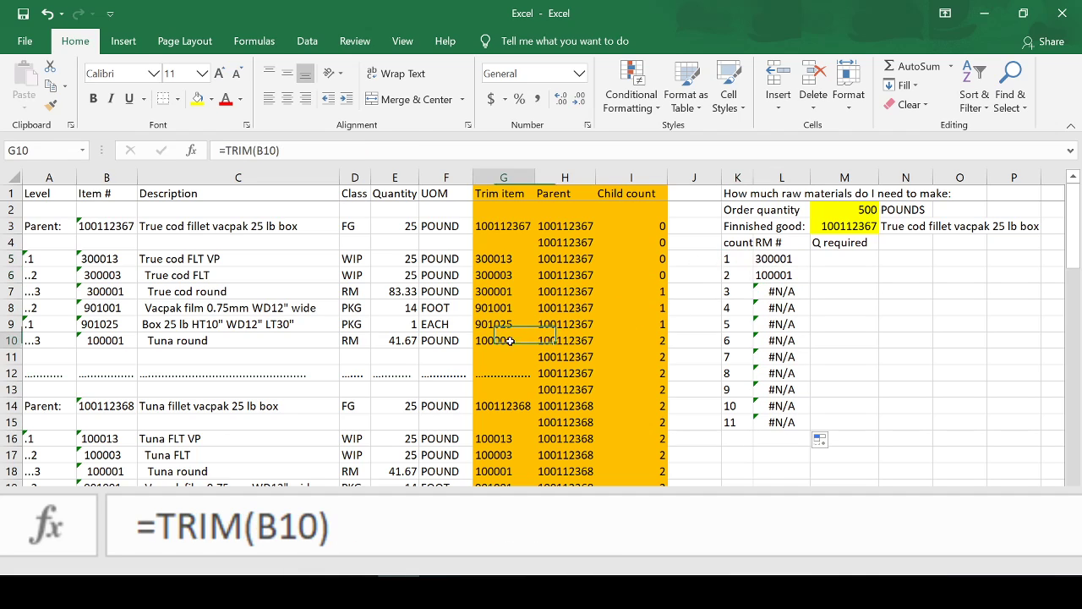
pyautogui.click(728, 273)
pyautogui.click(655, 339)
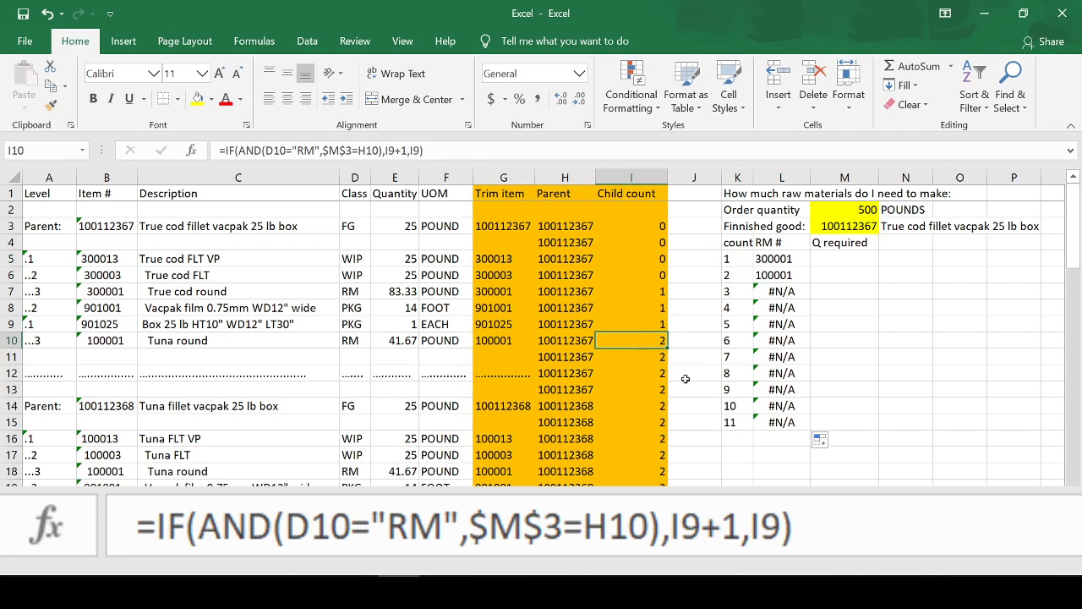
# Enter =INDEX(E:E,MATCH(K5,I:I,0)) in M5 to retrieve the first raw material's quantity under Q required
pyautogui.click(832, 259)
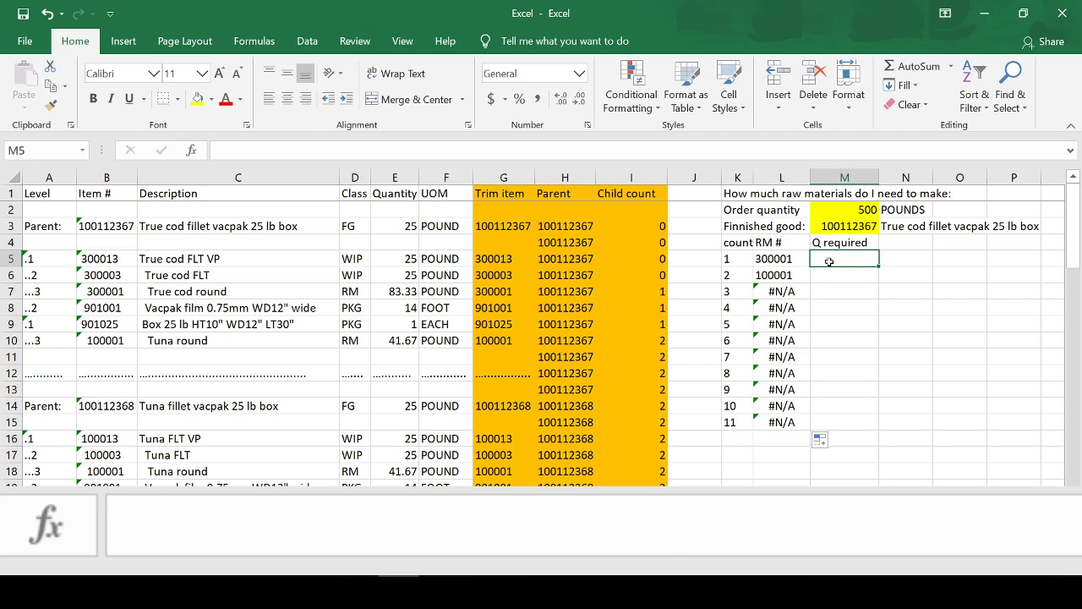
pyautogui.write('=inde')
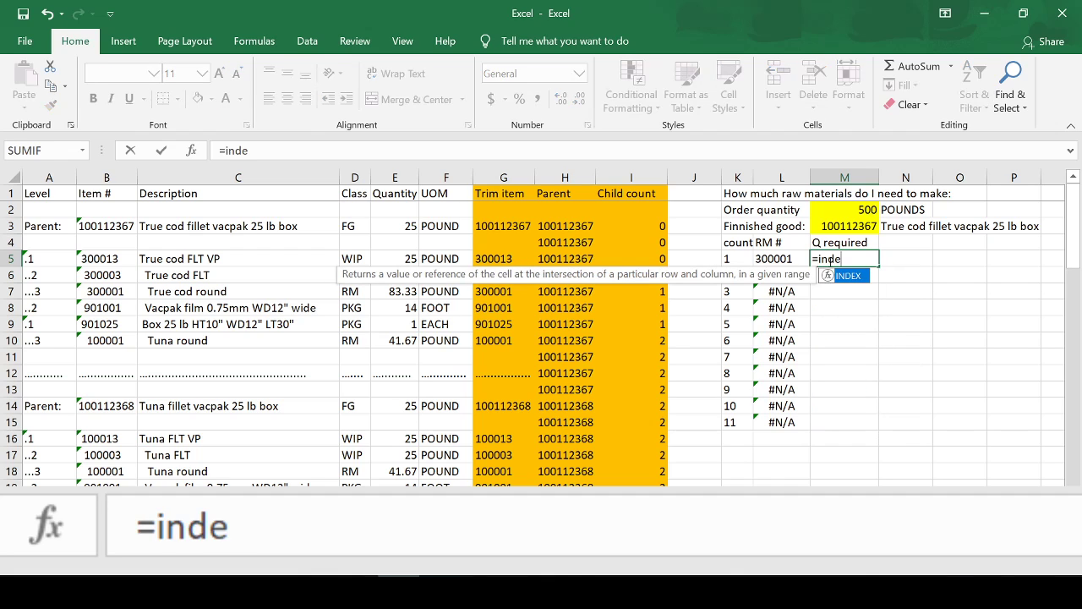
pyautogui.write('x(')
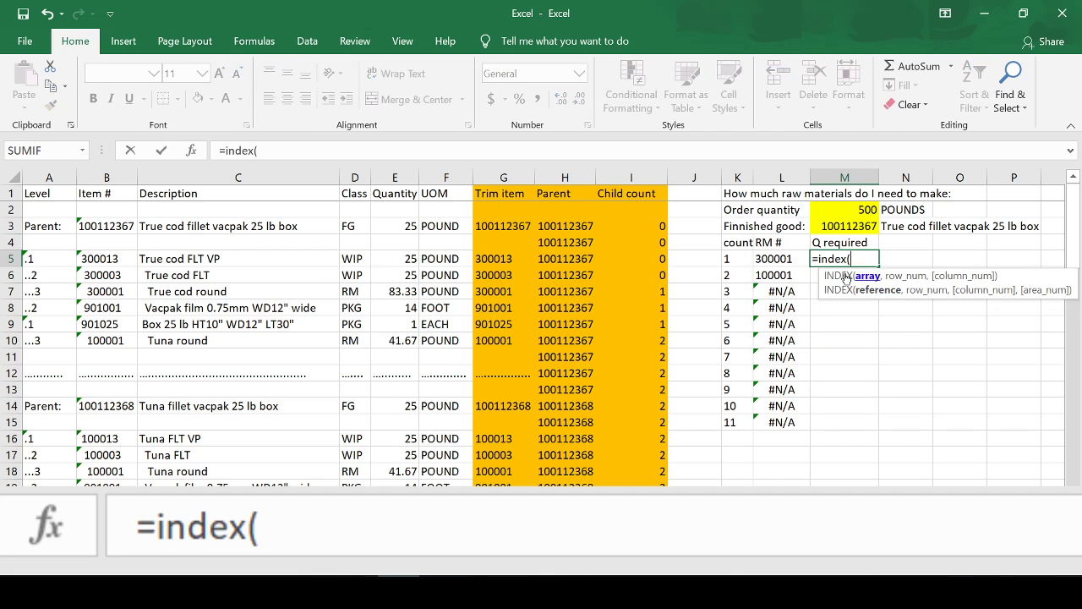
pyautogui.click(394, 177)
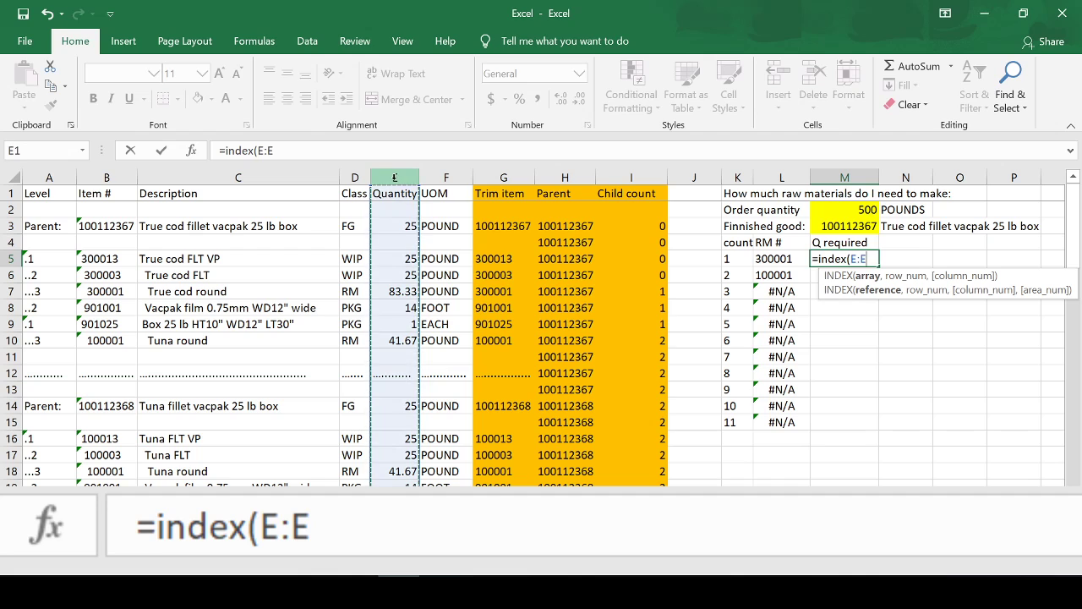
pyautogui.write(',mat')
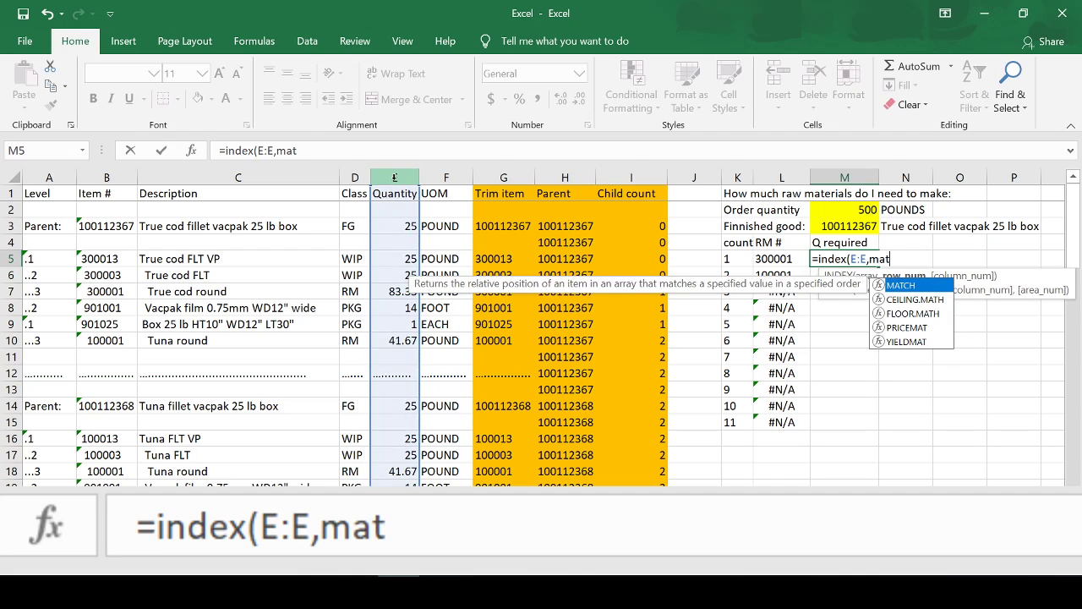
pyautogui.write('ch(')
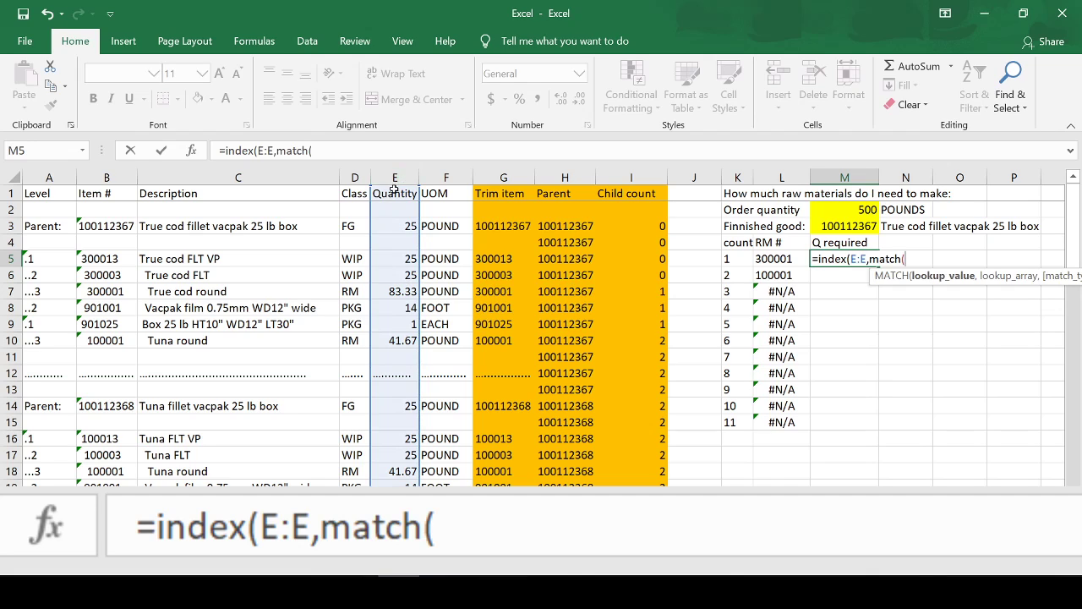
pyautogui.click(728, 258)
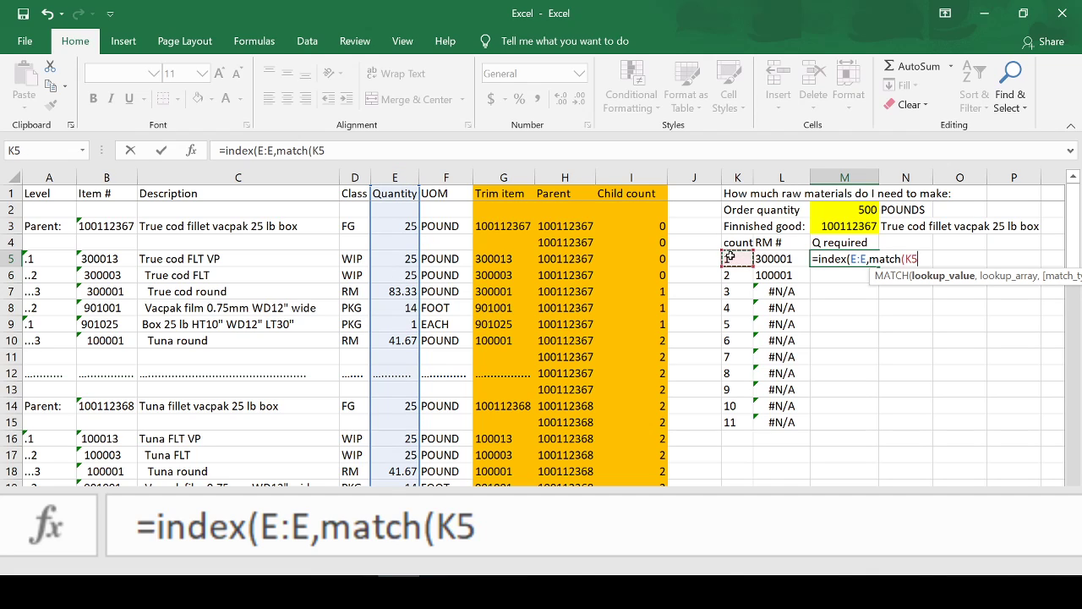
pyautogui.write(',')
pyautogui.click(633, 177)
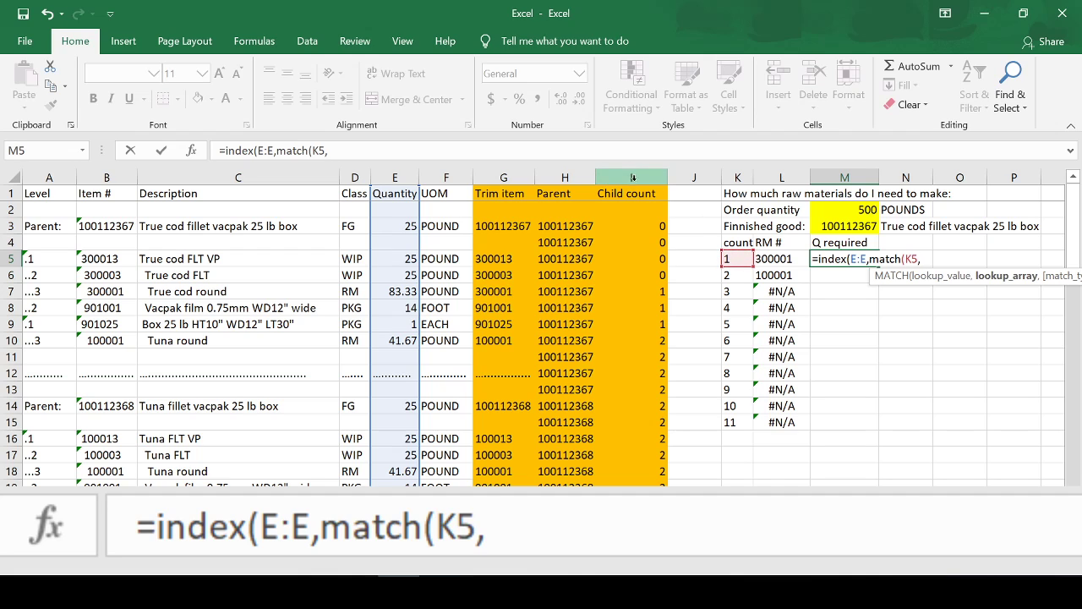
pyautogui.write(',0')
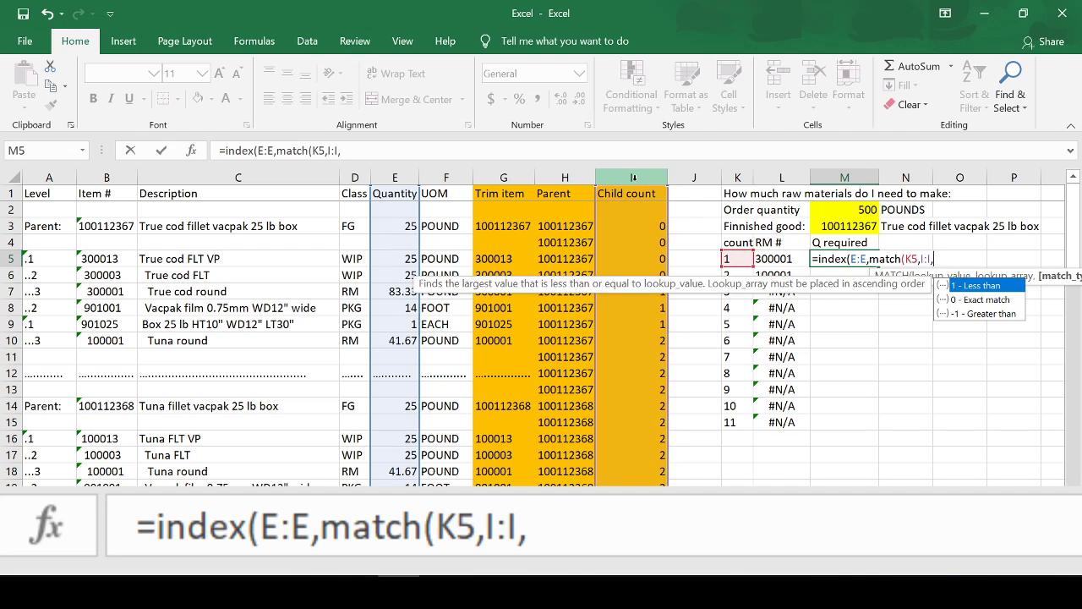
pyautogui.write('))')
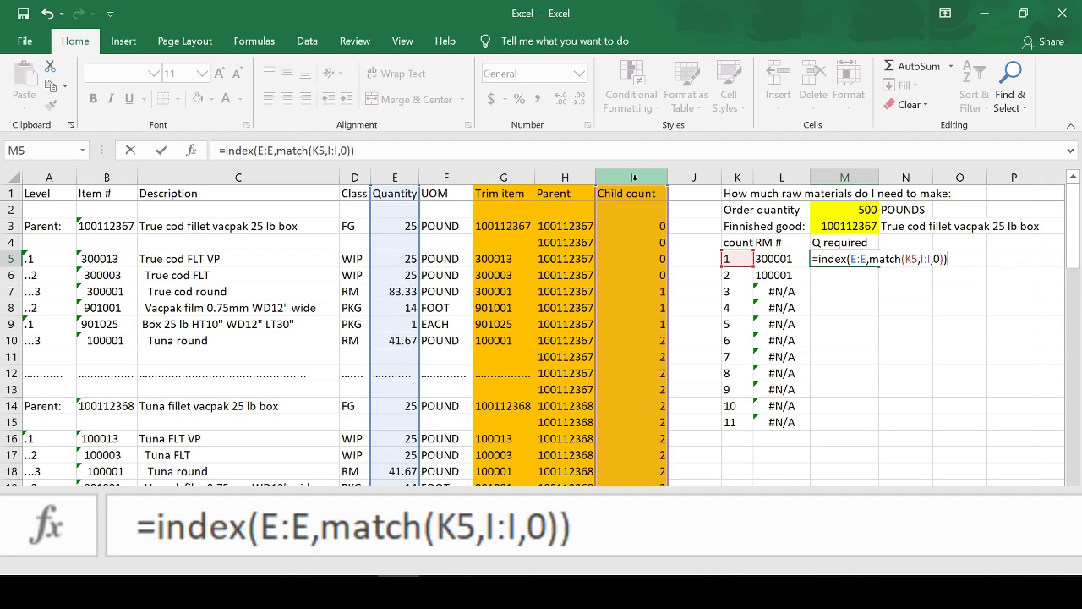
pyautogui.press('Return')
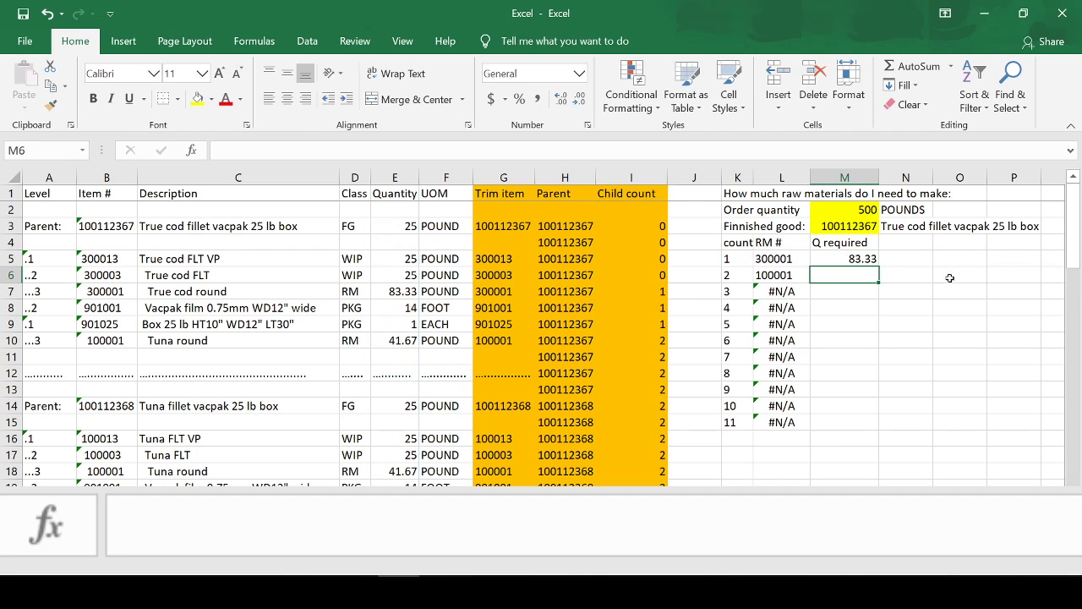
# Extend the M5 formula to divide by the finished good's batch quantity, appending /INDEX(E:E,MATCH($M$3,H:H,0))
pyautogui.click(869, 260)
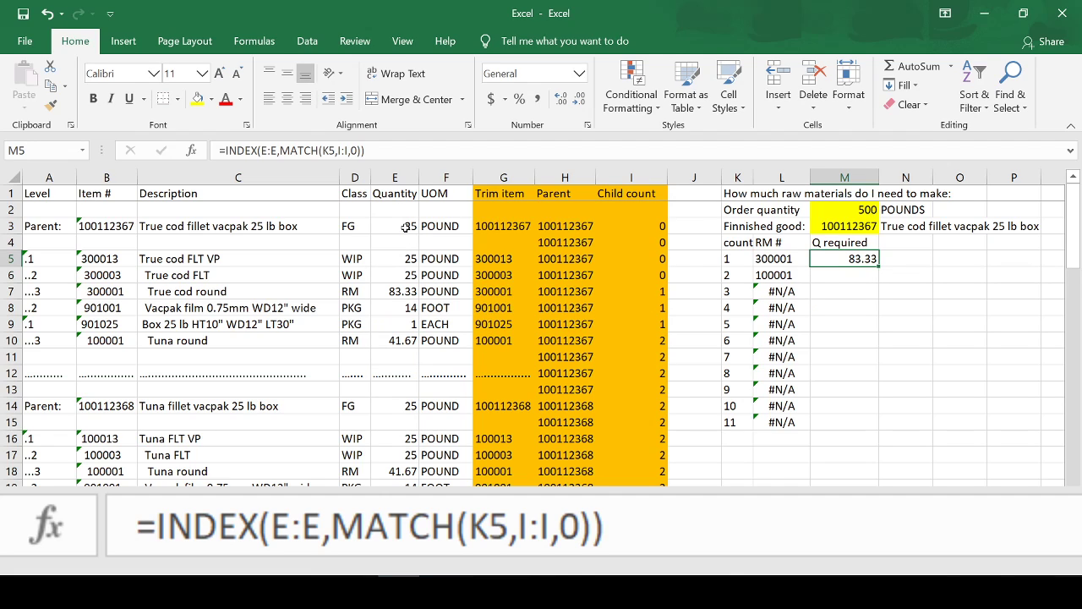
pyautogui.click(861, 209)
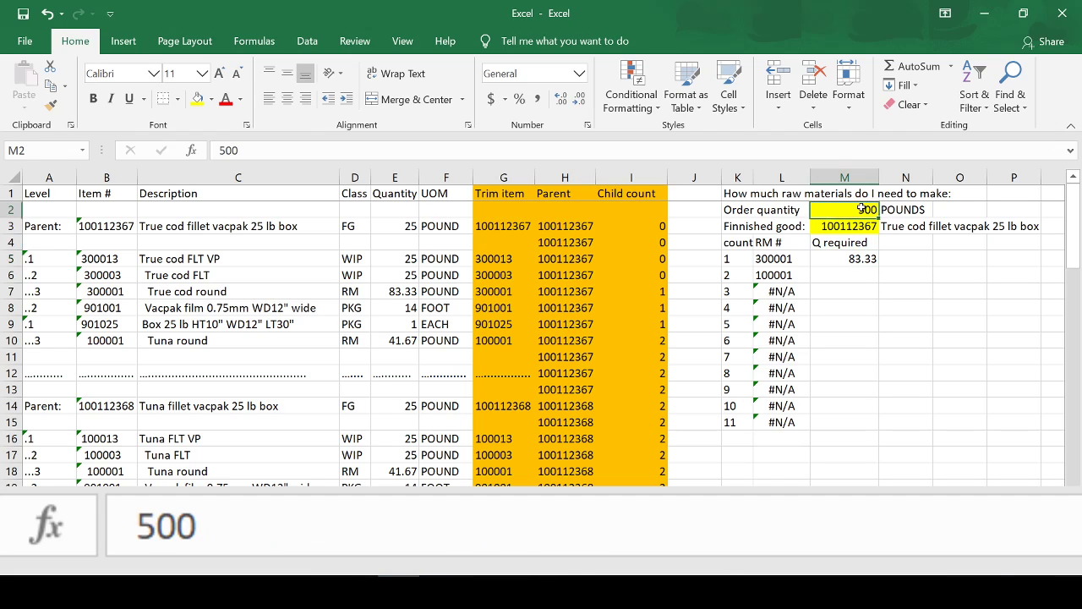
pyautogui.click(863, 258)
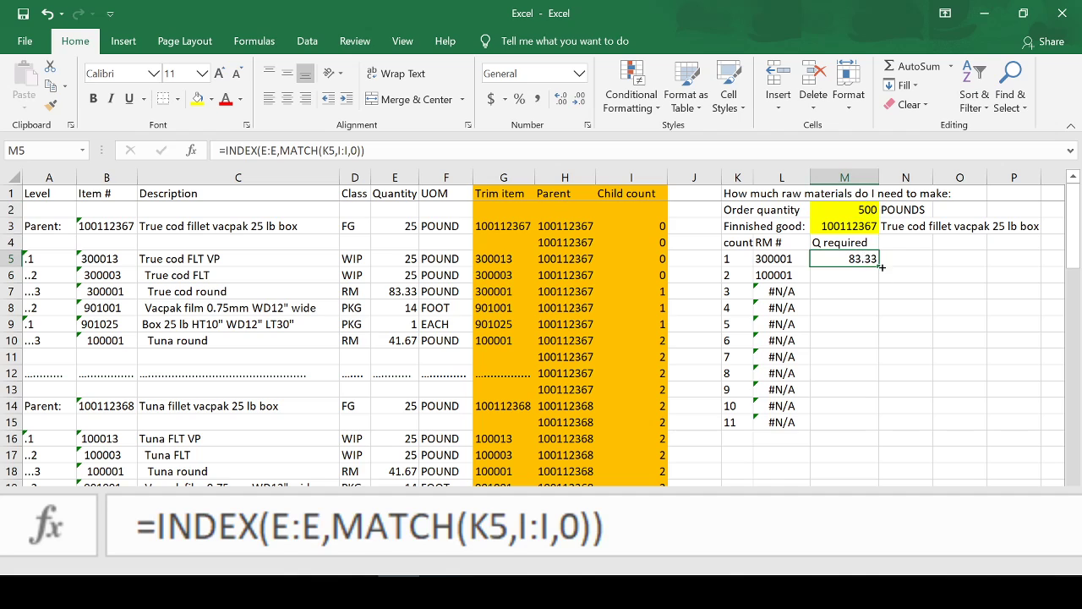
pyautogui.click(415, 152)
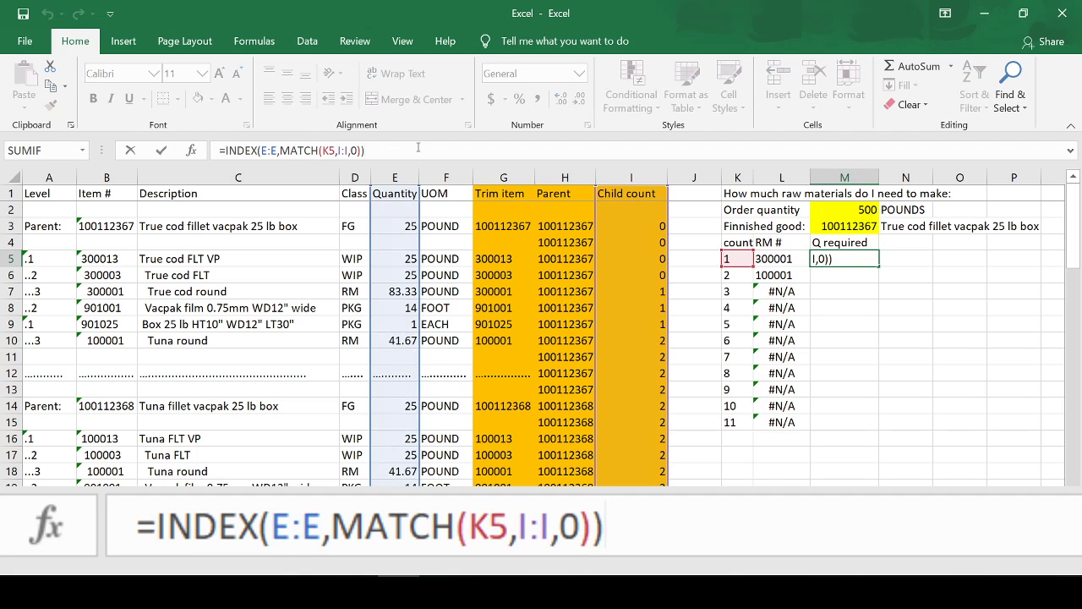
pyautogui.write('/index(')
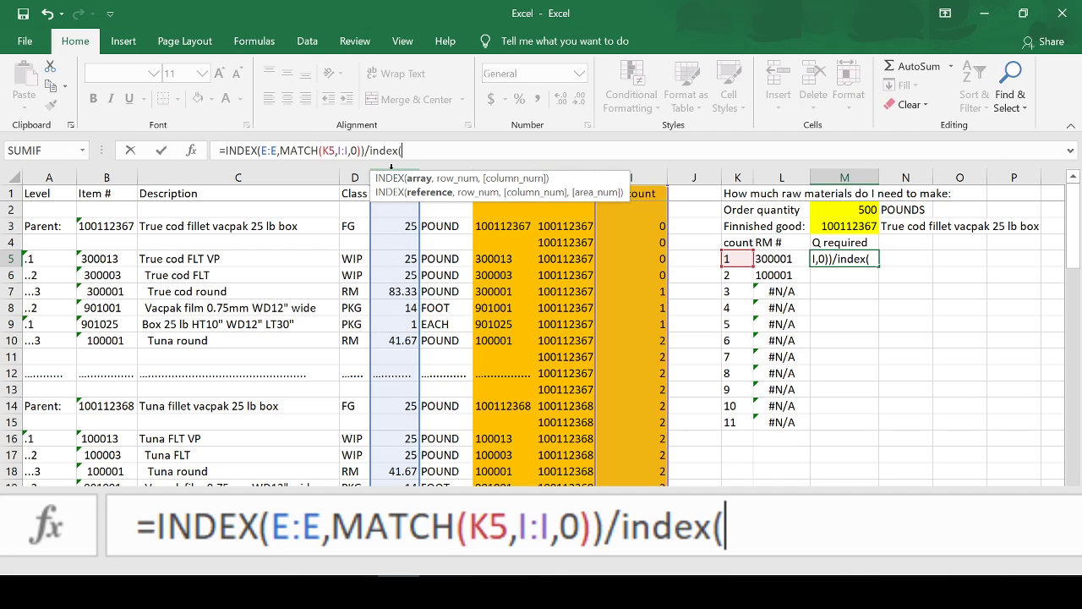
pyautogui.click(391, 169)
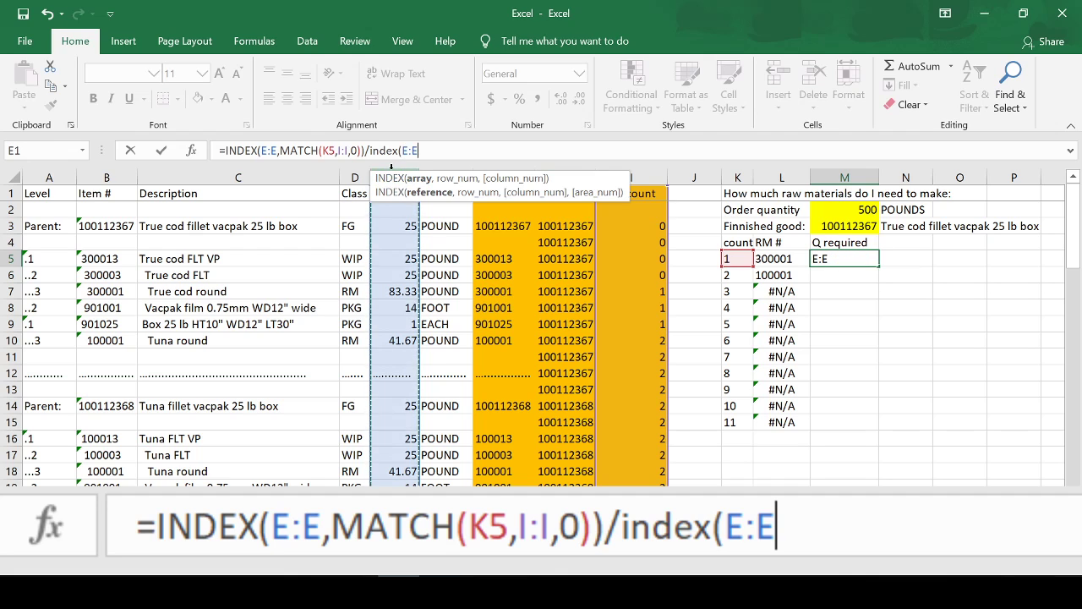
pyautogui.write(',ma')
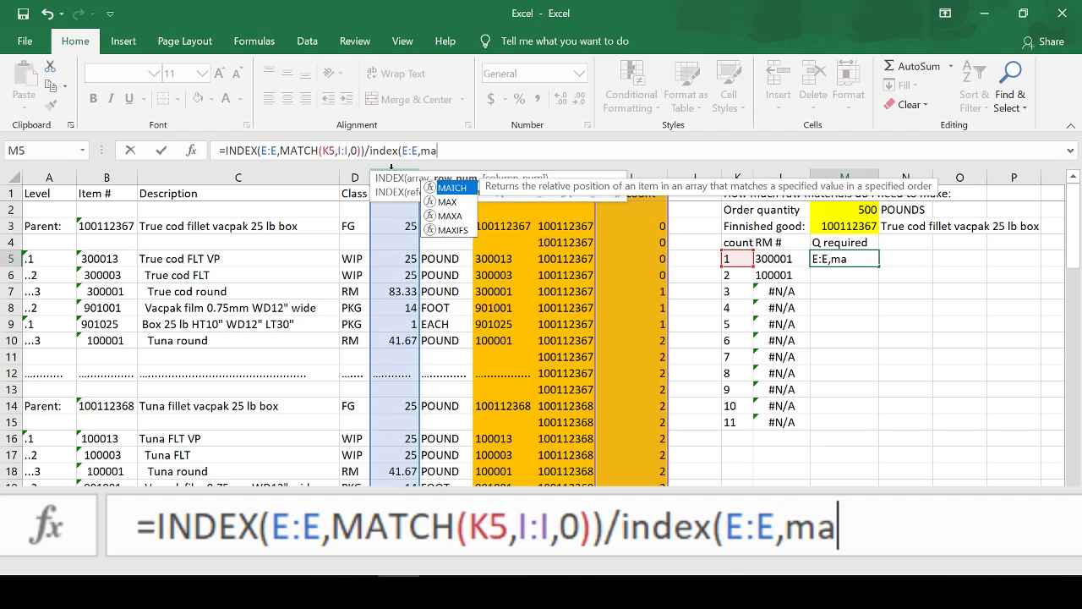
pyautogui.write('tch(')
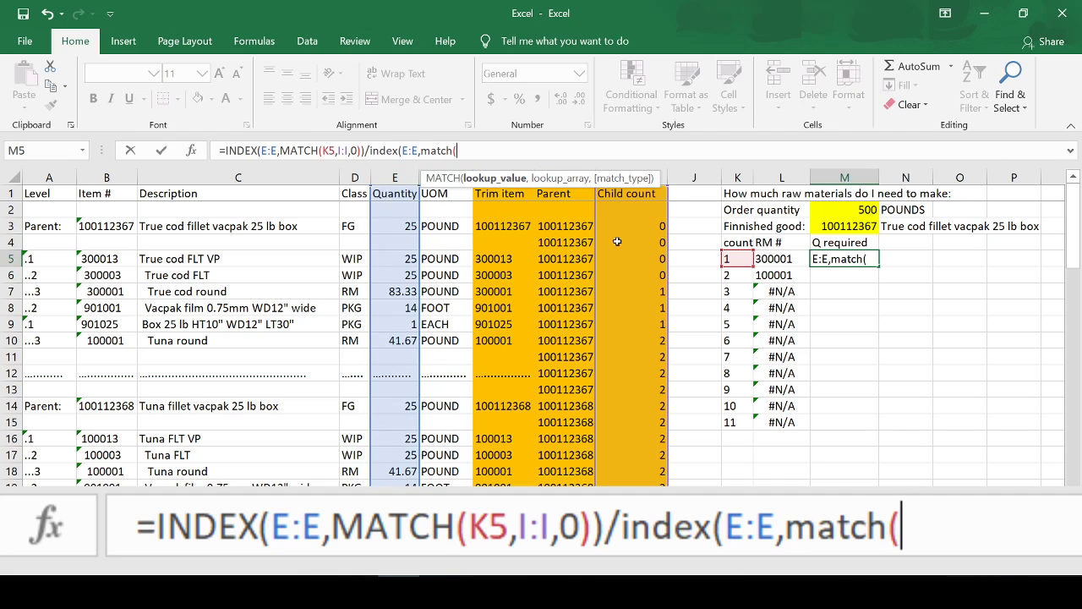
pyautogui.click(863, 228)
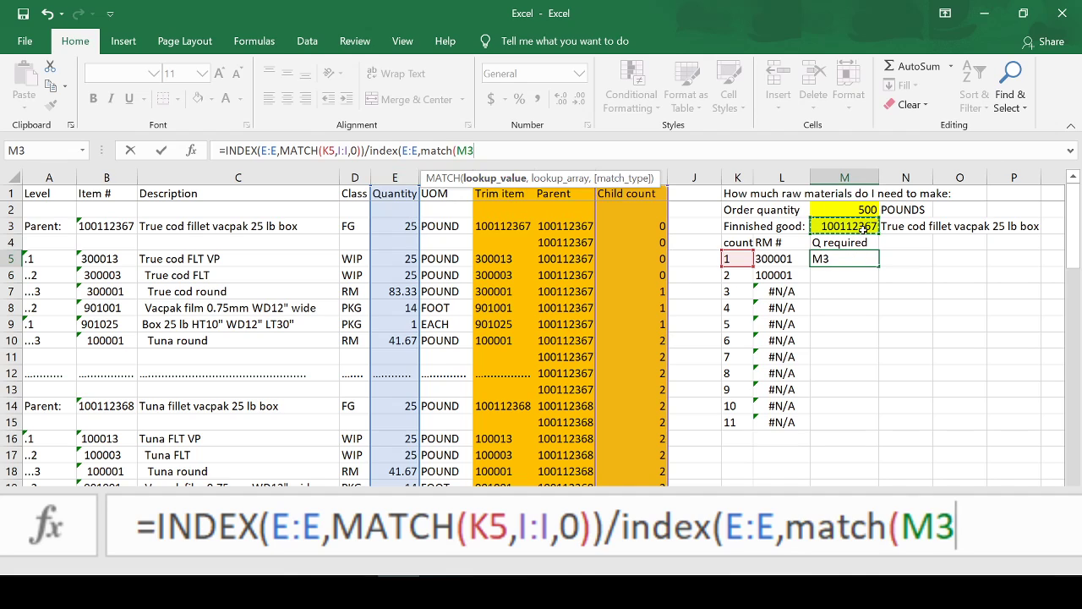
pyautogui.press('F4')
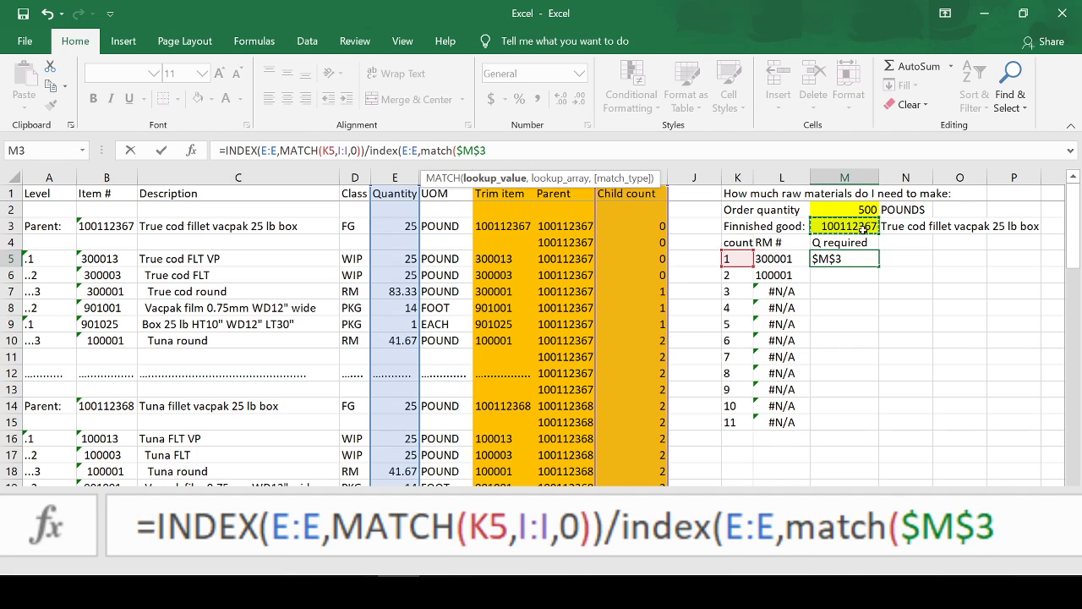
pyautogui.write(',')
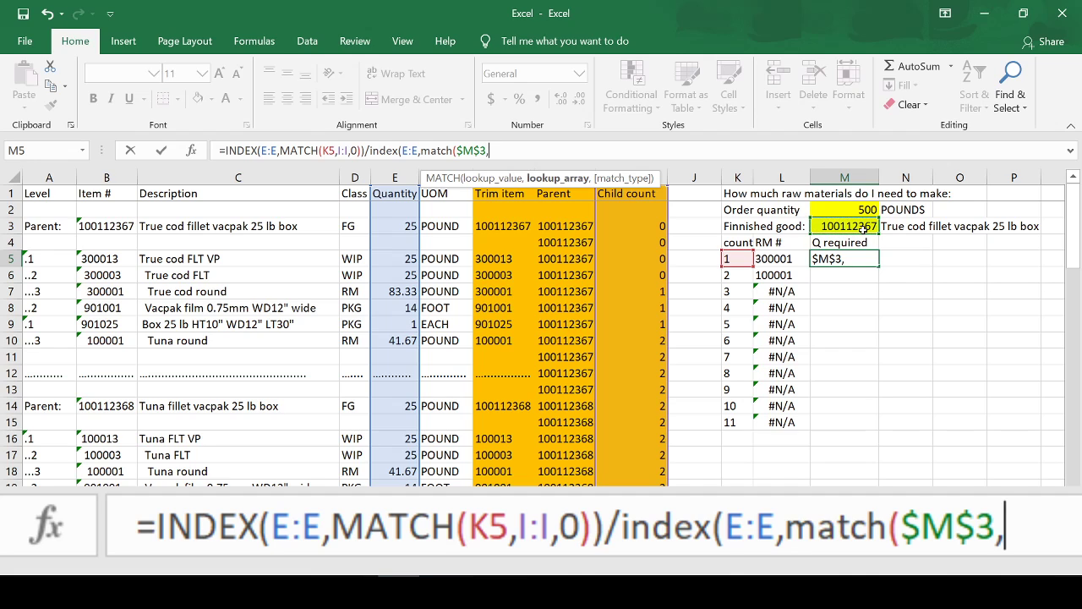
pyautogui.click(562, 175)
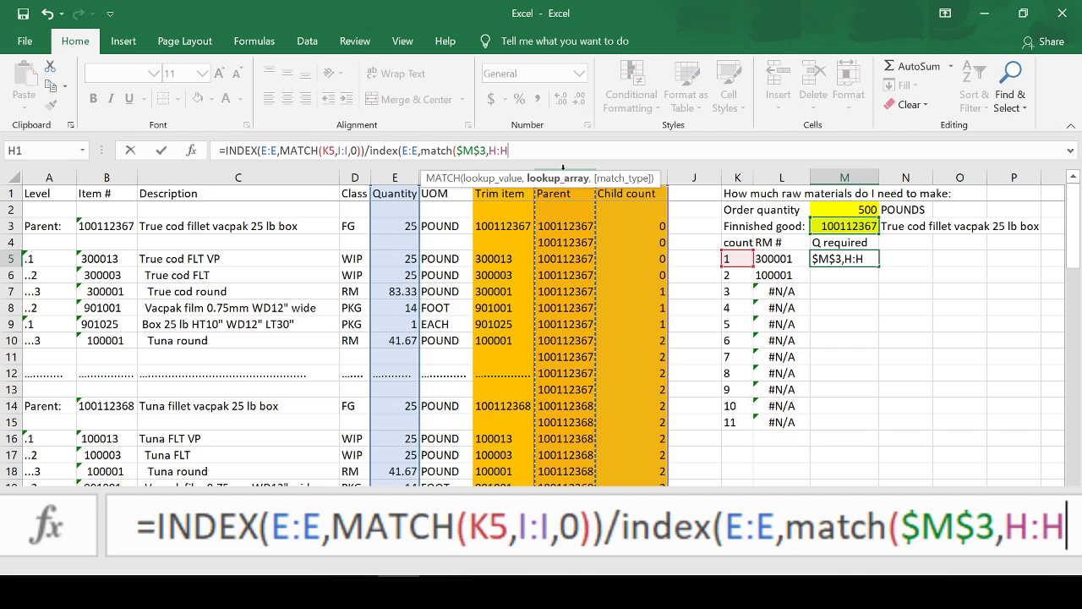
pyautogui.write(',0')
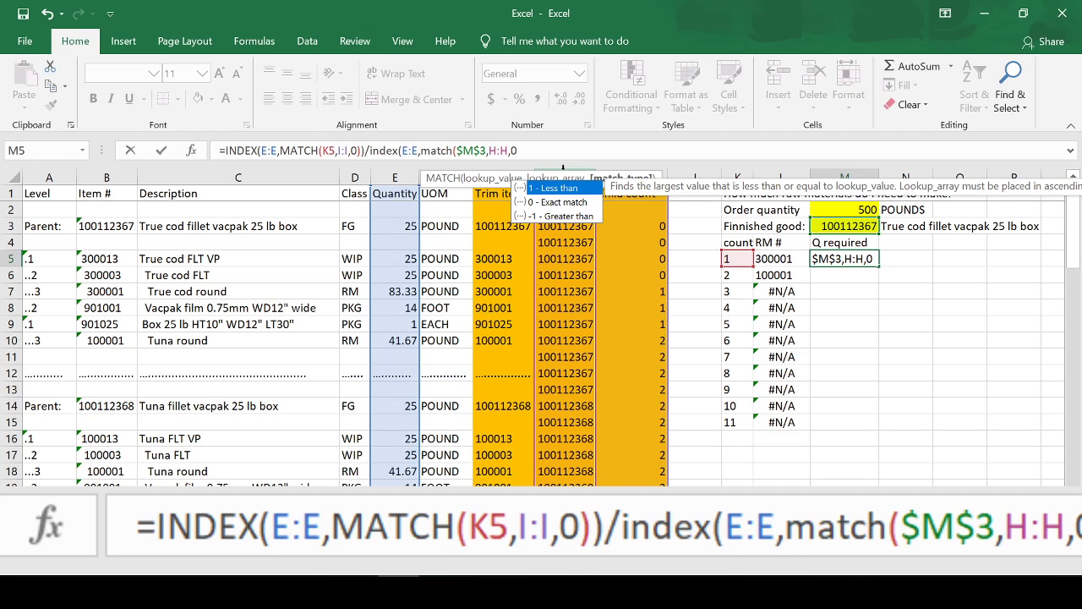
pyautogui.write('))')
pyautogui.press('Return')
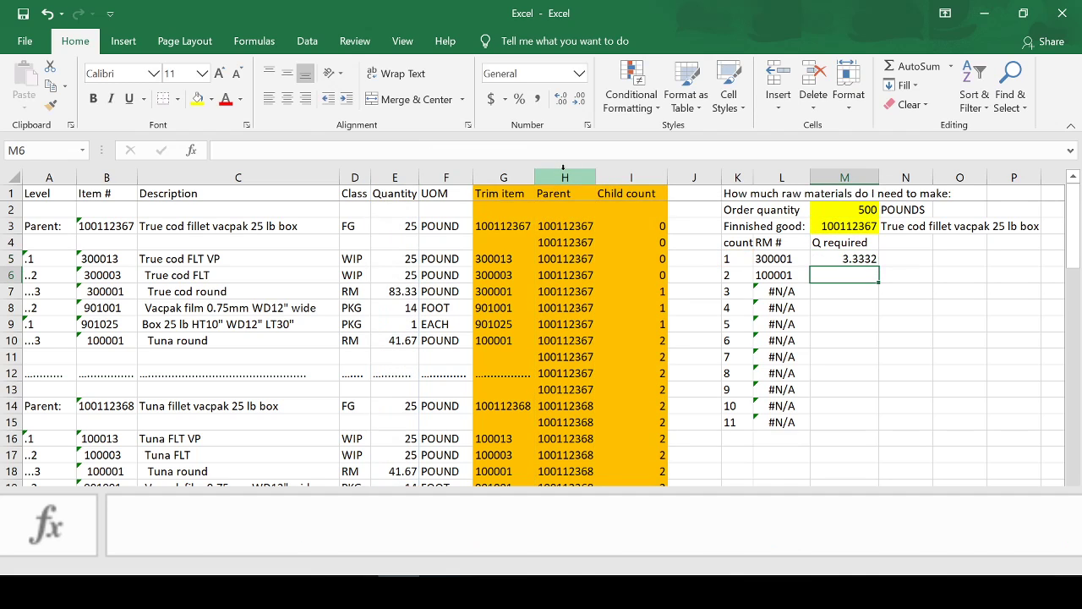
# Fill the M5 formula down through M15 for all raw material counts, leaving M16 empty
pyautogui.click(859, 263)
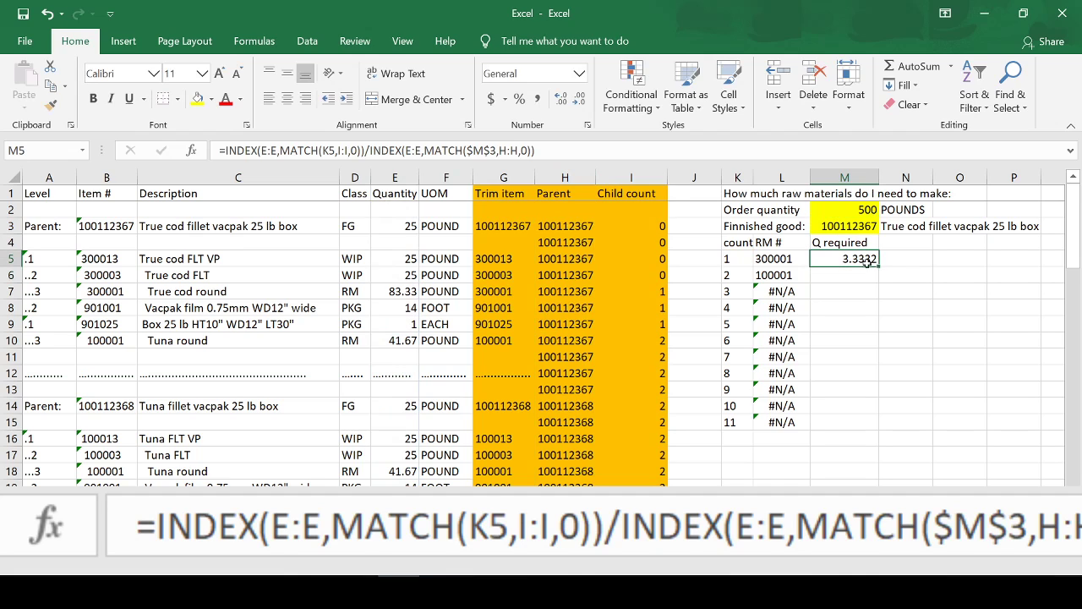
pyautogui.moveTo(879, 266); pyautogui.dragTo(876, 439)
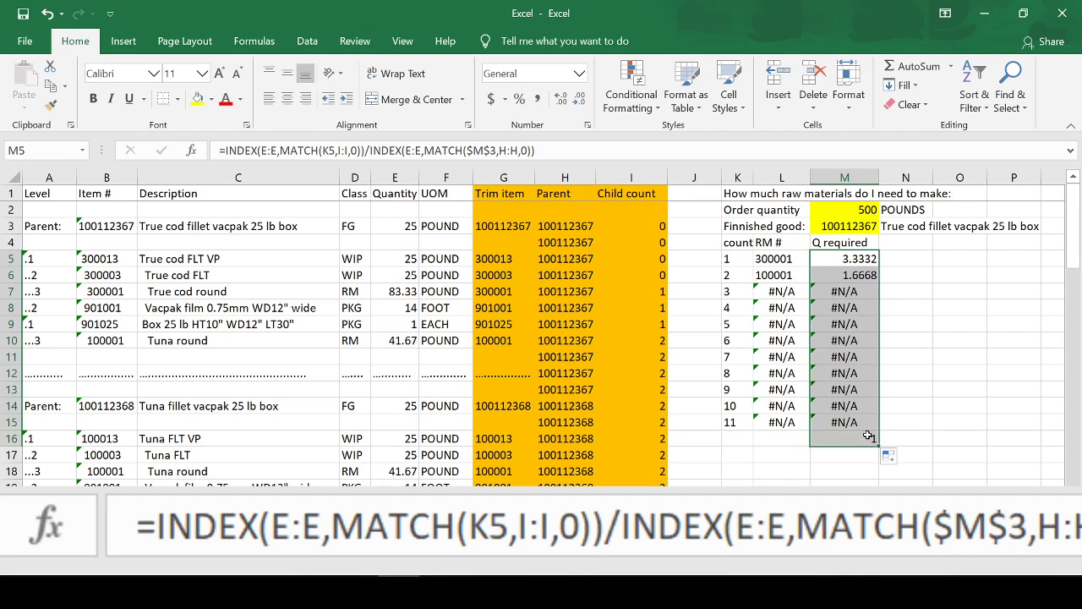
pyautogui.click(864, 436)
pyautogui.press('Delete')
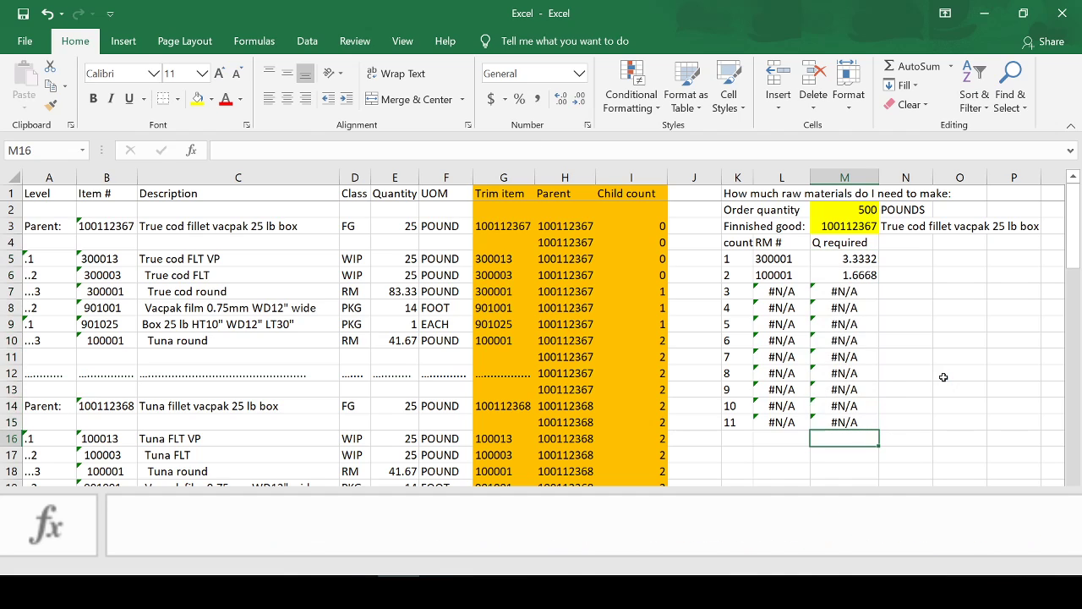
# Change the heading in M4 to "Q required/lb"
pyautogui.click(859, 260)
pyautogui.click(858, 242)
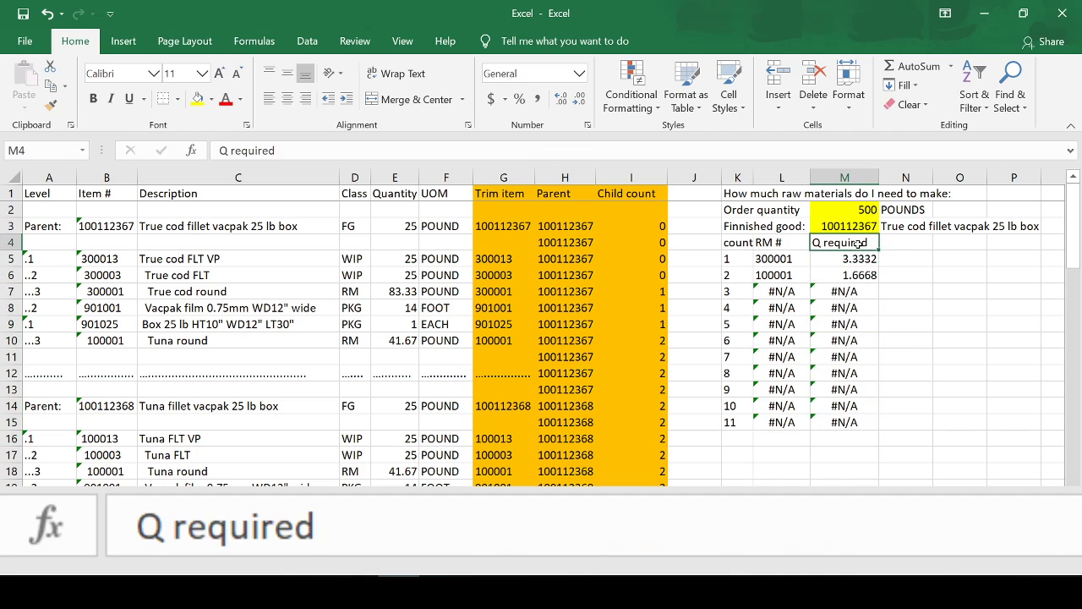
pyautogui.click(604, 153)
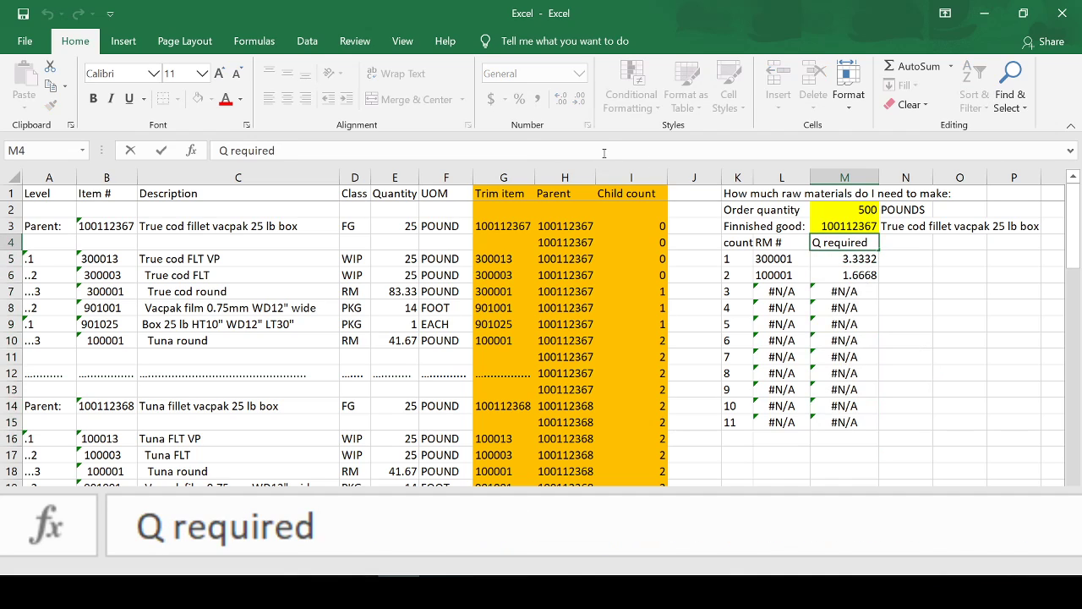
pyautogui.write('/lb')
pyautogui.press('Return')
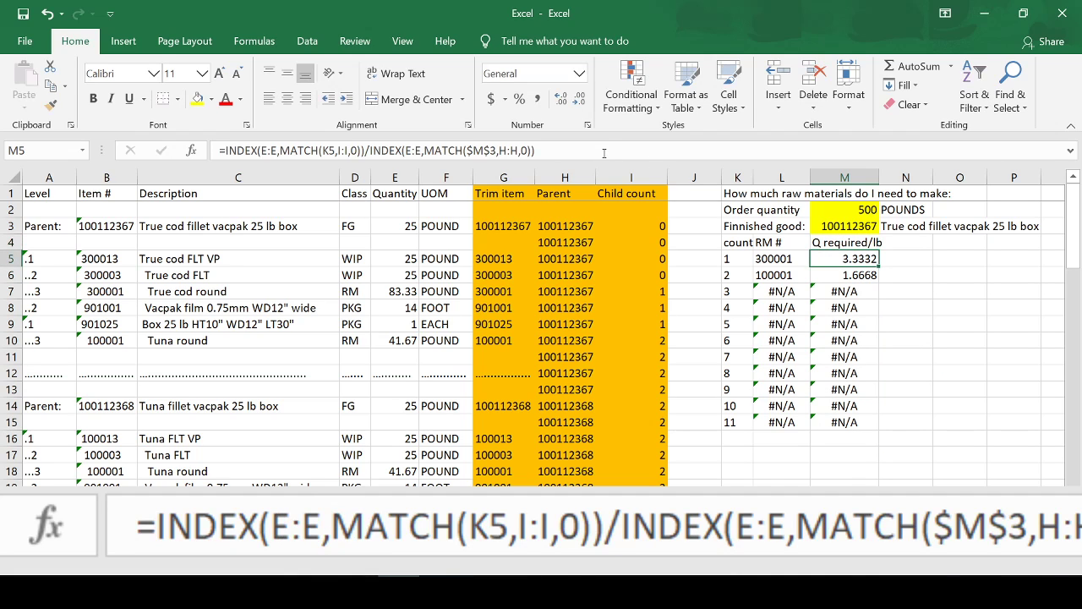
# Enter =M5*$M$2 in N5 to multiply the per-pound requirement by the order quantity
pyautogui.press('Right')
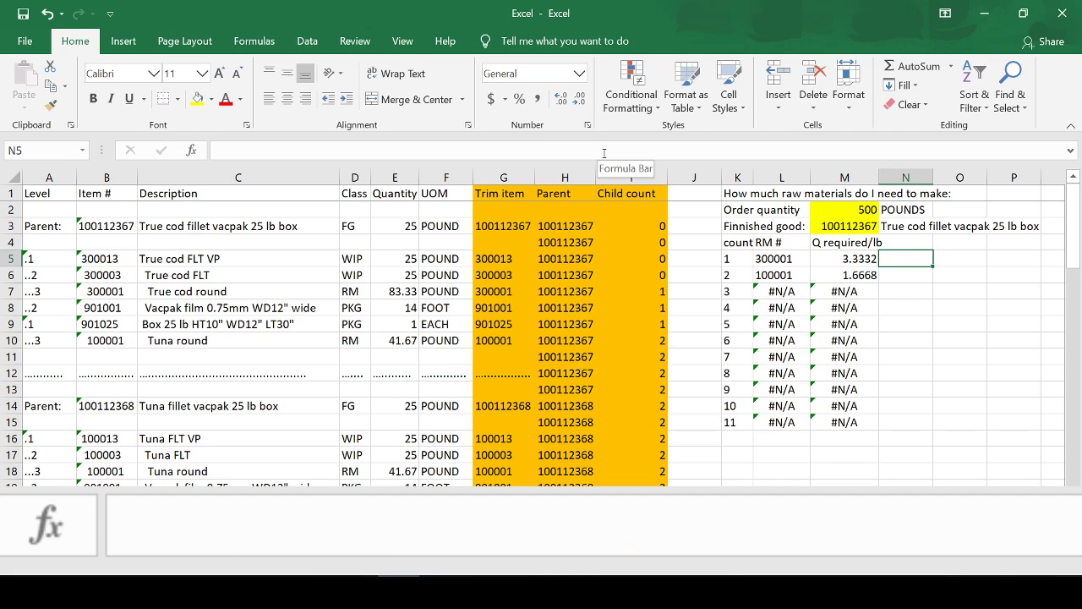
pyautogui.write('=')
pyautogui.press('Left')
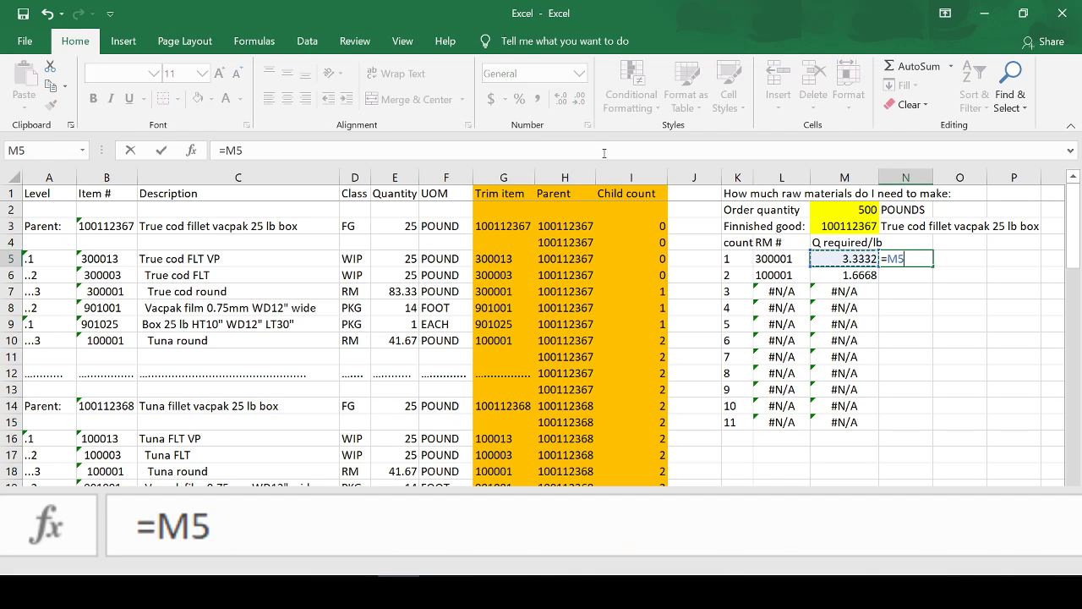
pyautogui.write('*')
pyautogui.click(819, 211)
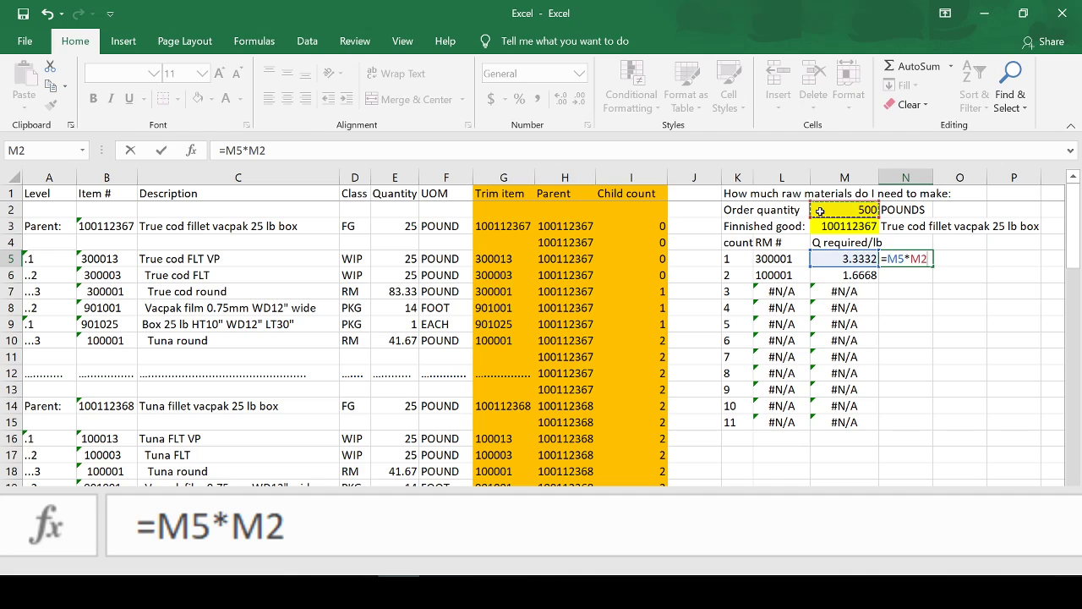
pyautogui.press('F4')
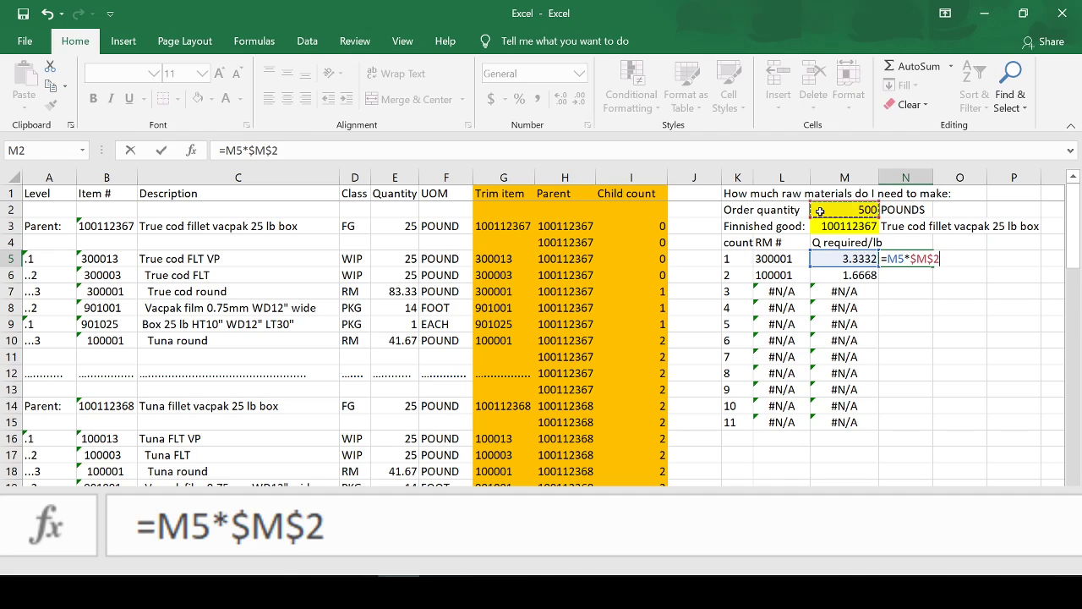
pyautogui.press('Return')
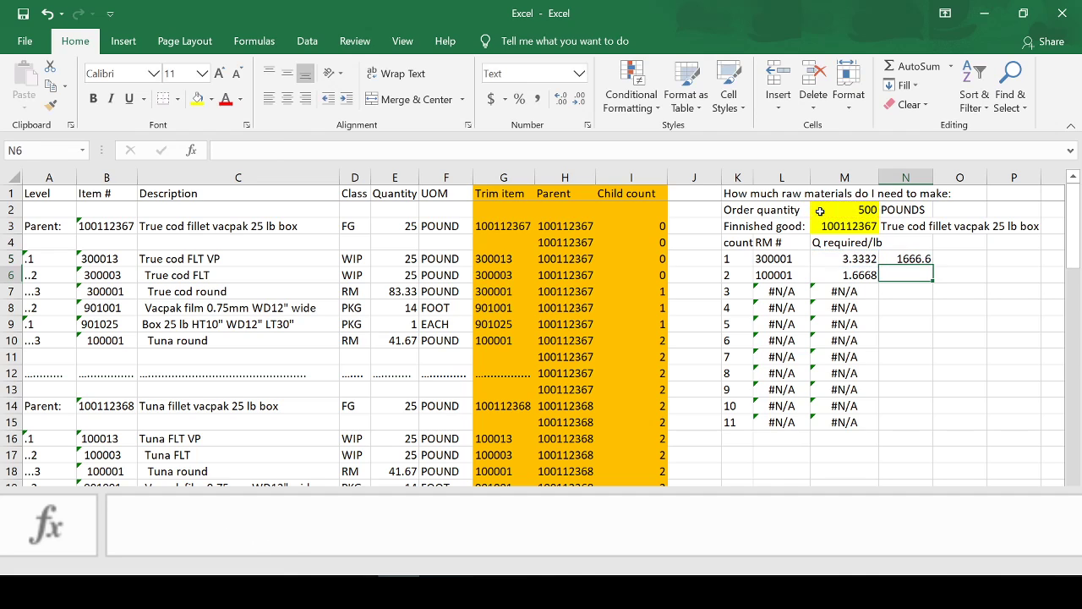
# Fill the N5 formula down to N15 and check the copied formula in N6
pyautogui.click(906, 259)
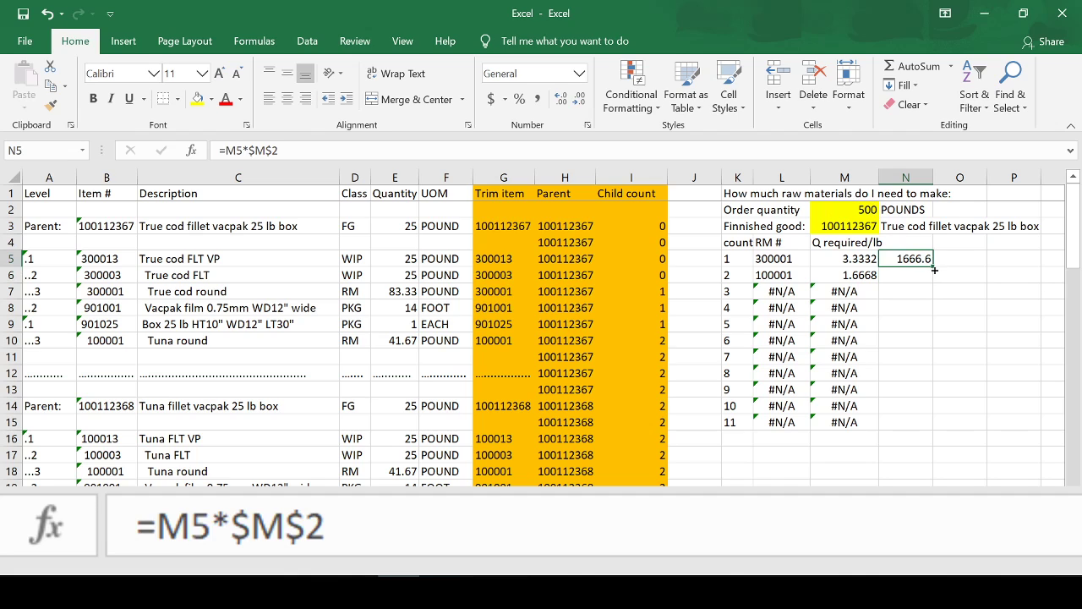
pyautogui.moveTo(934, 270); pyautogui.dragTo(922, 428)
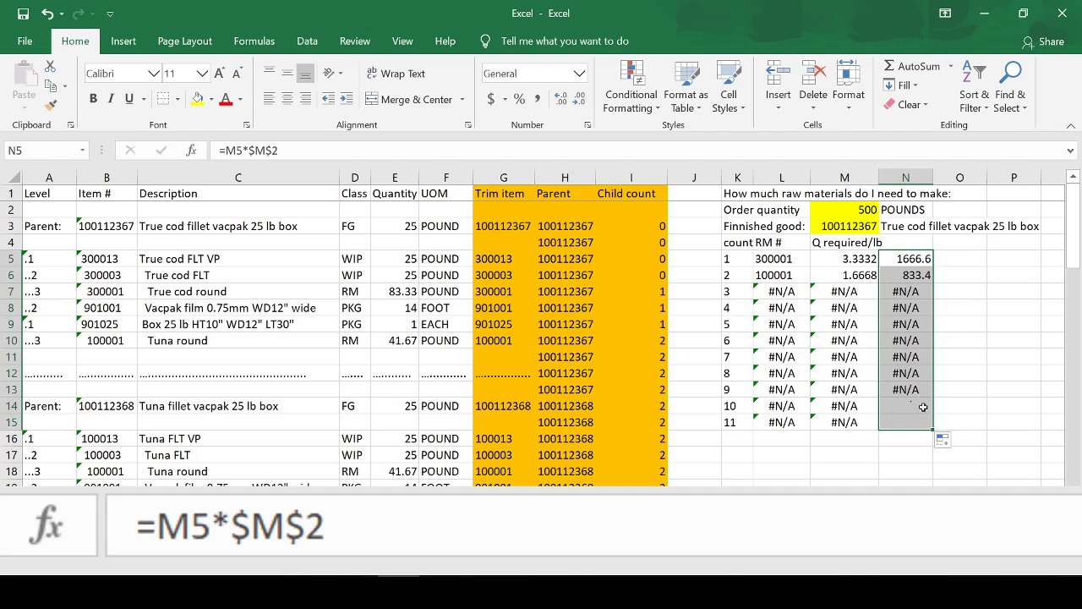
pyautogui.click(894, 276)
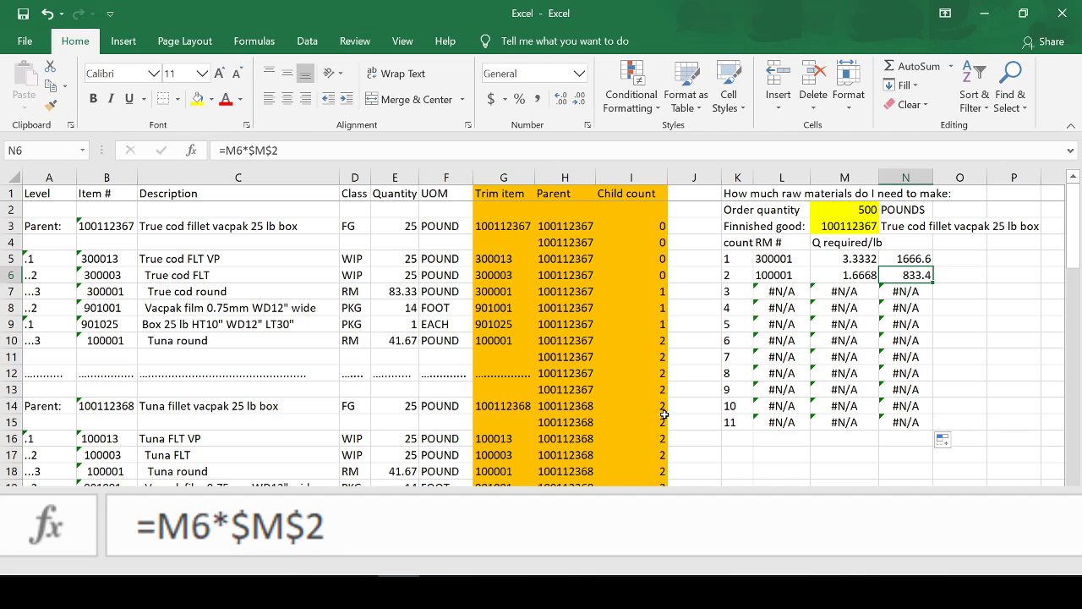
# Copy the parent number 100112368 from H18 and paste it as a value into the finished good cell M3
pyautogui.click(579, 472)
pyautogui.rightClick(576, 474)
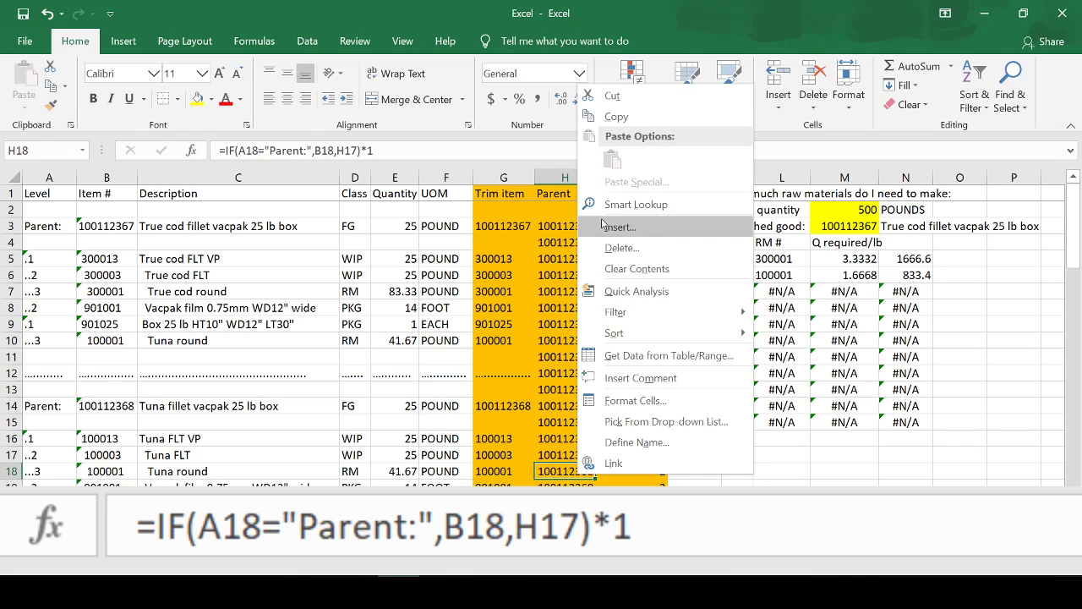
pyautogui.click(620, 119)
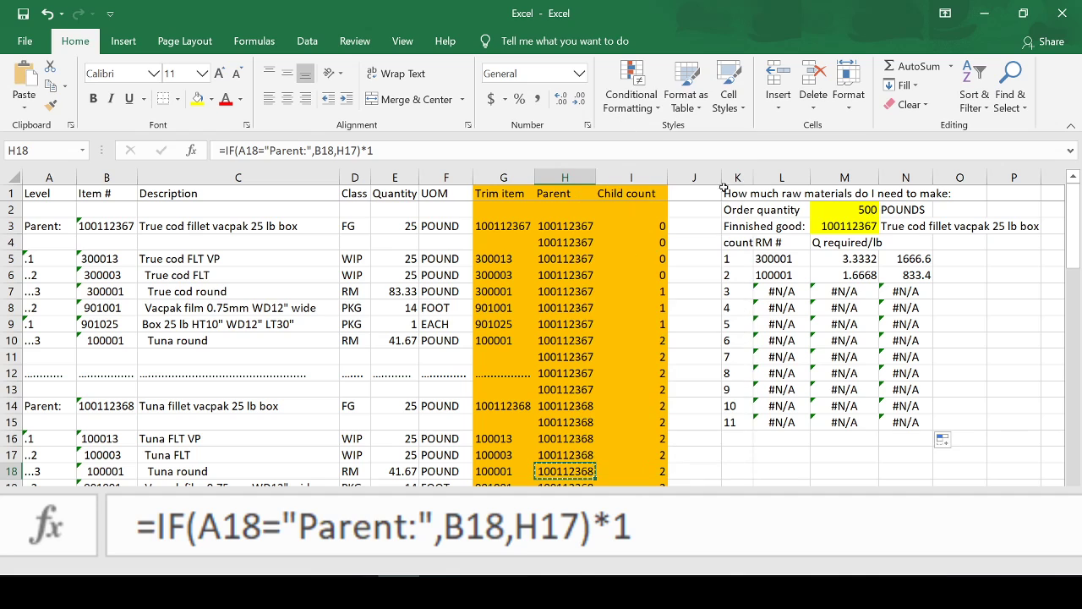
pyautogui.click(864, 225)
pyautogui.rightClick(862, 230)
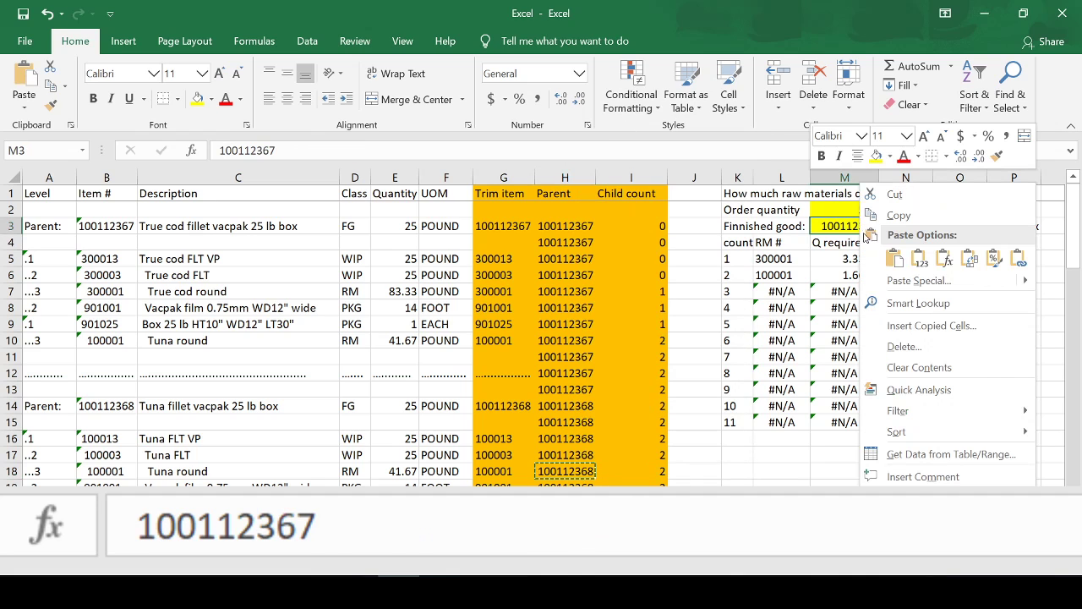
pyautogui.click(921, 258)
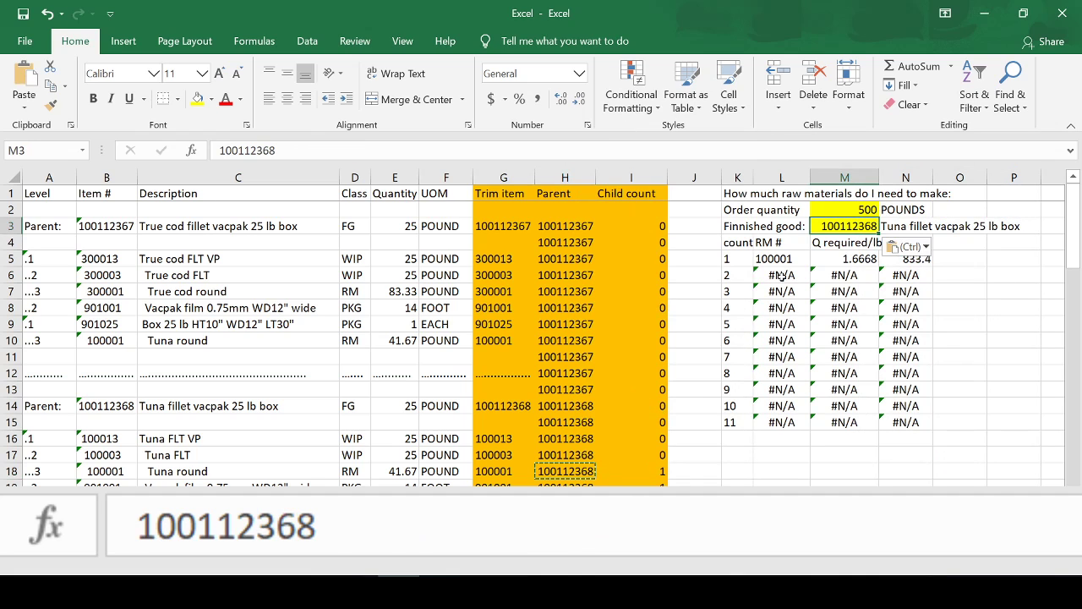
# Set the order quantity in M2 to 200 pounds
pyautogui.click(828, 210)
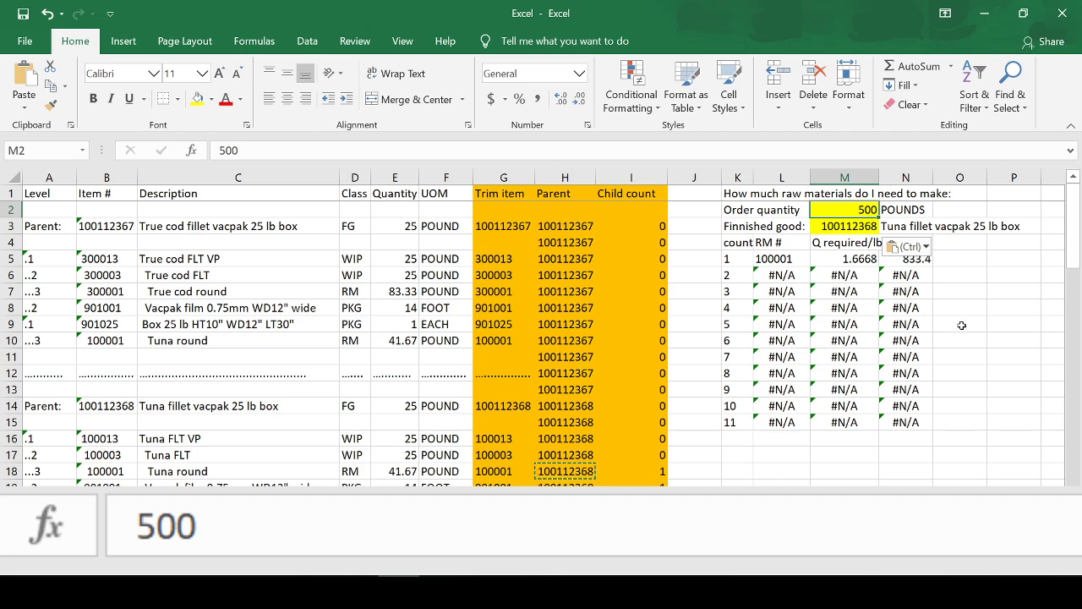
pyautogui.write('200')
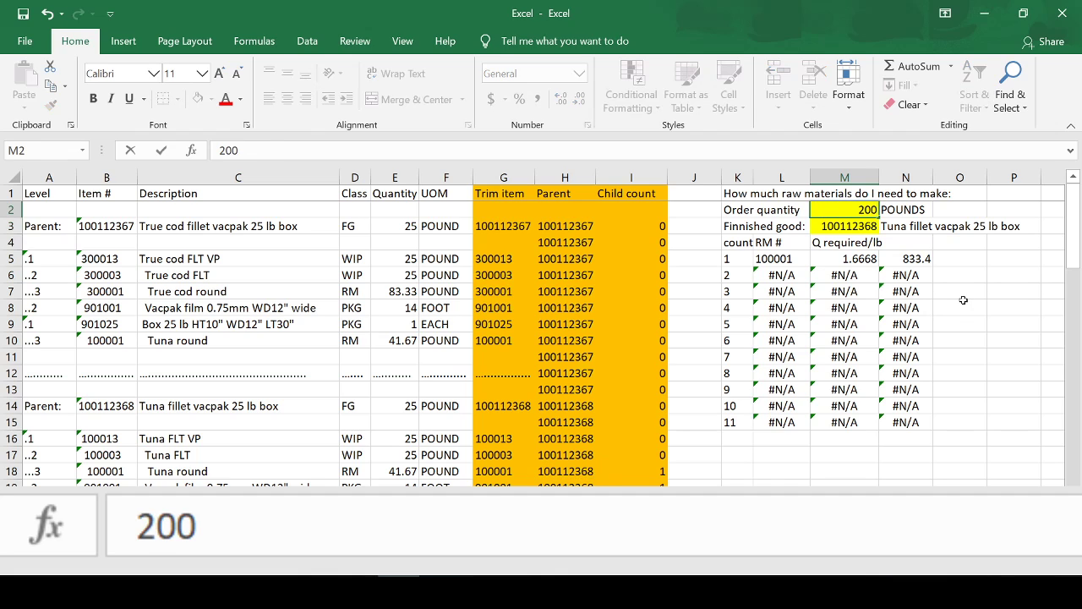
pyautogui.press('Return')
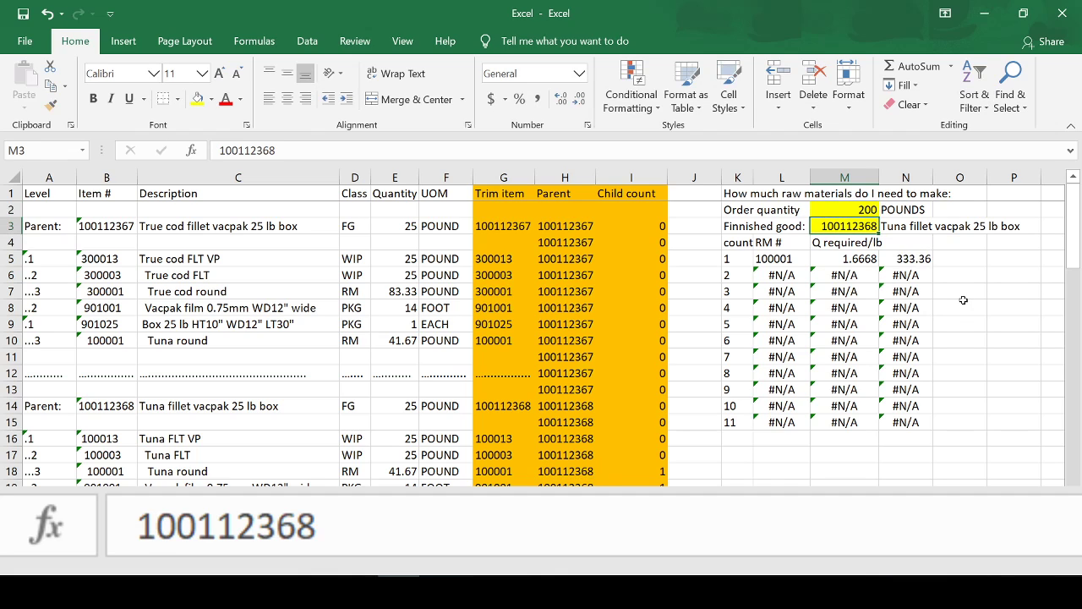
# Enter the heading "Req child pounds" in N4 above the calculated raw material requirements
pyautogui.click(902, 258)
pyautogui.click(917, 244)
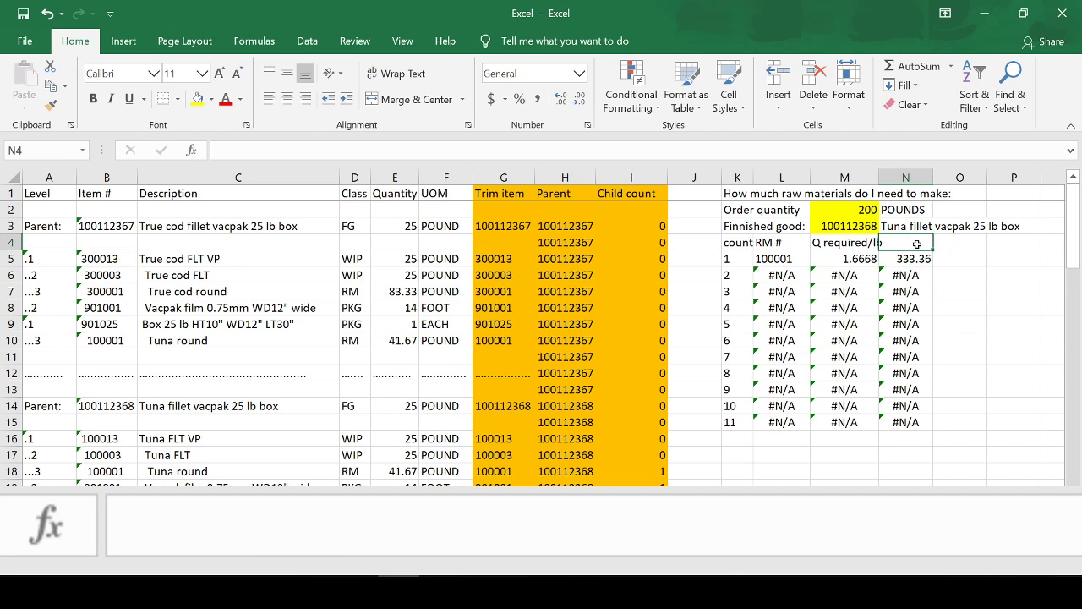
pyautogui.write('Req')
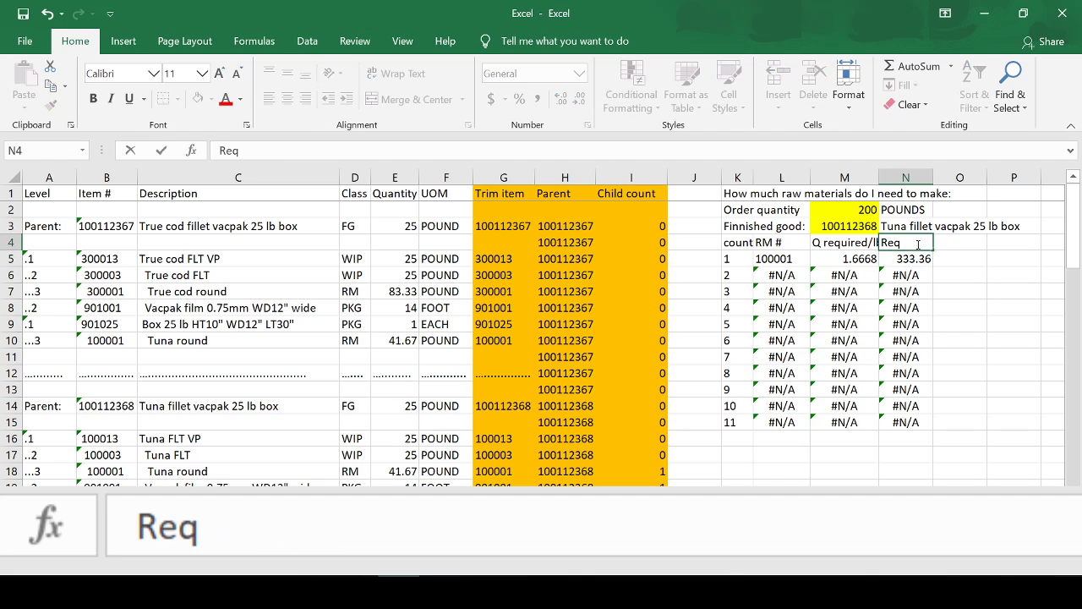
pyautogui.write(' chil')
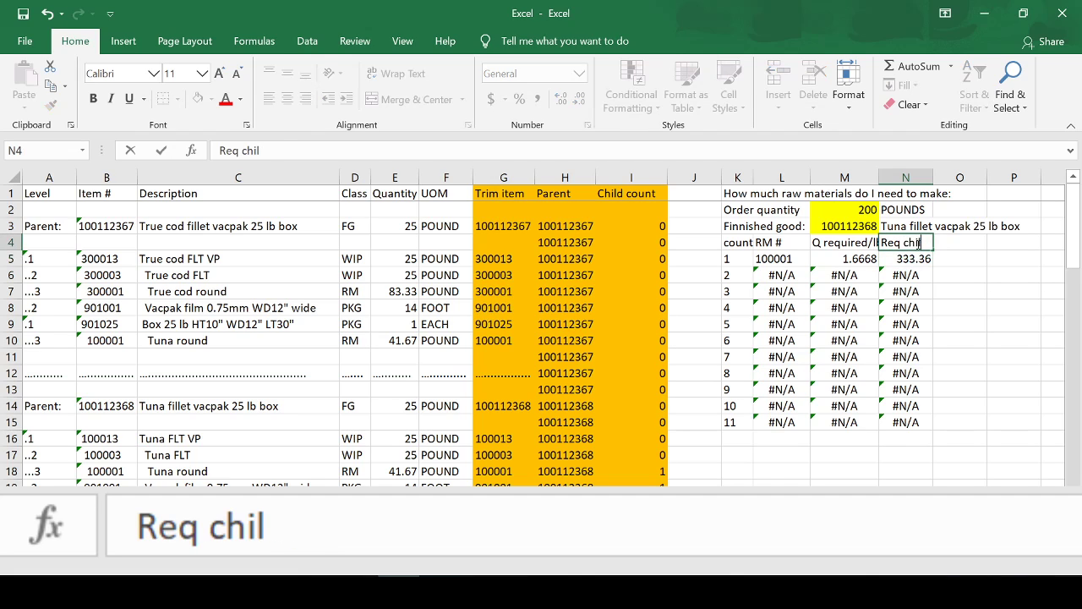
pyautogui.write('d pounds')
pyautogui.press('Return')
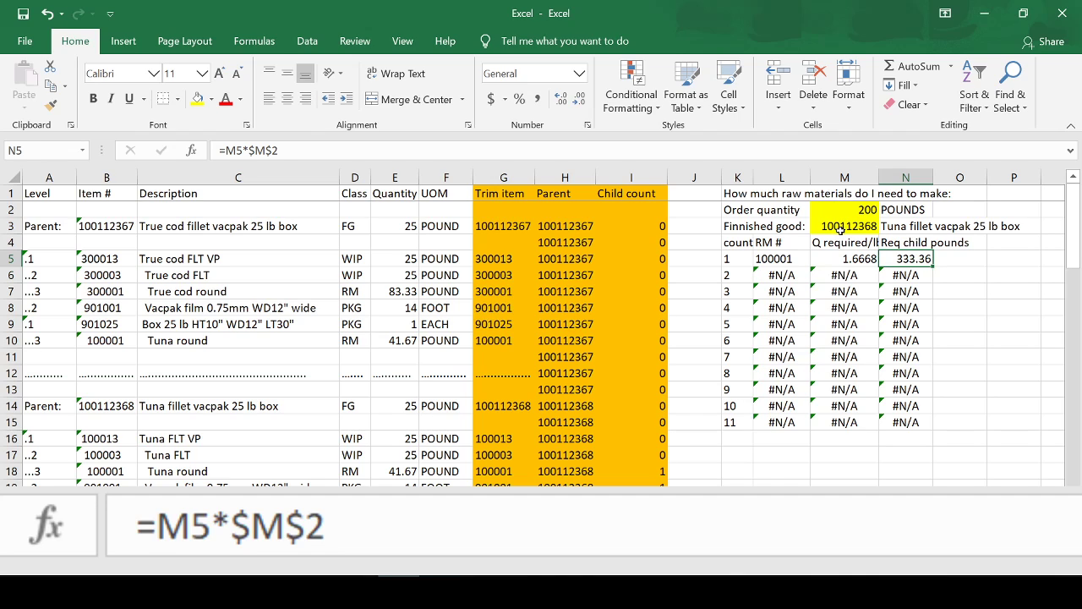
# Review the finished good number in M3 and the raw material lookup formula in L5
pyautogui.click(839, 230)
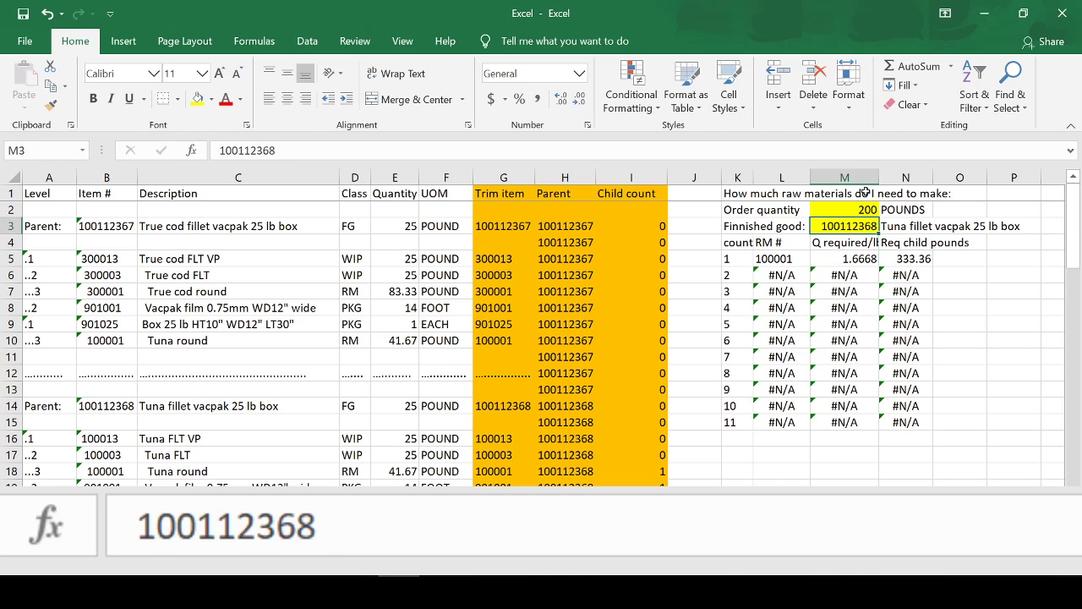
pyautogui.click(786, 260)
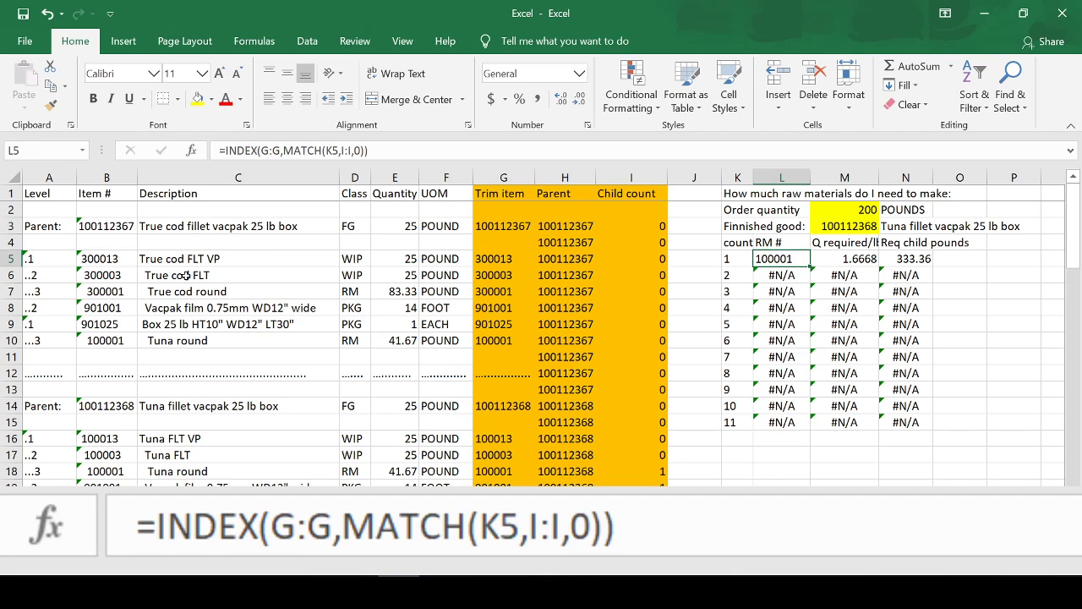